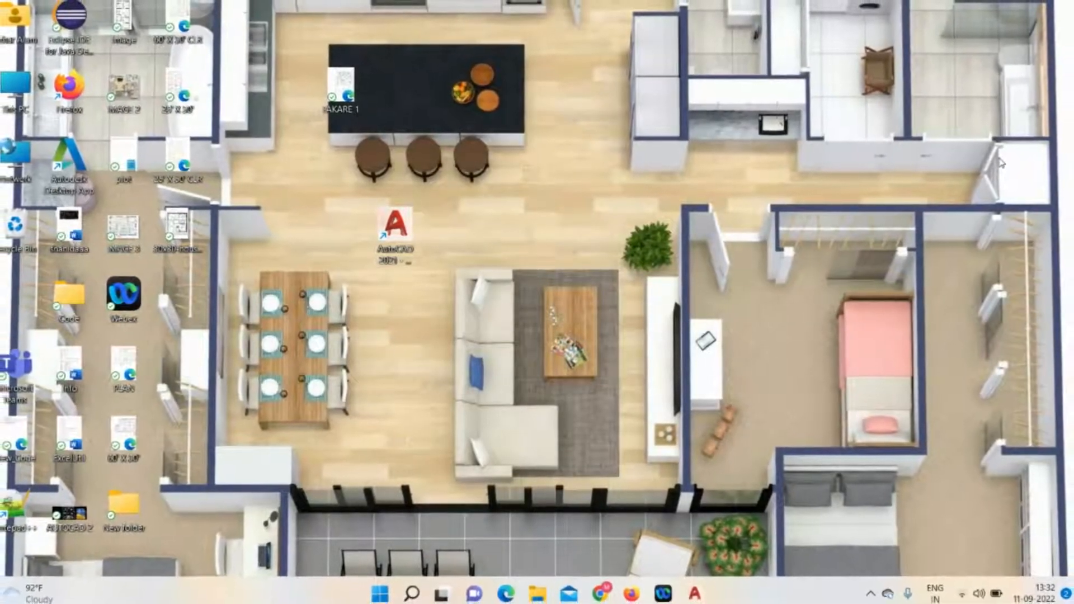
- Launch AutoCAD 2021, start a new drawing and choose the Drafting & Annotation workspace
{"action": "double_click", "coordinate": [398, 230]}
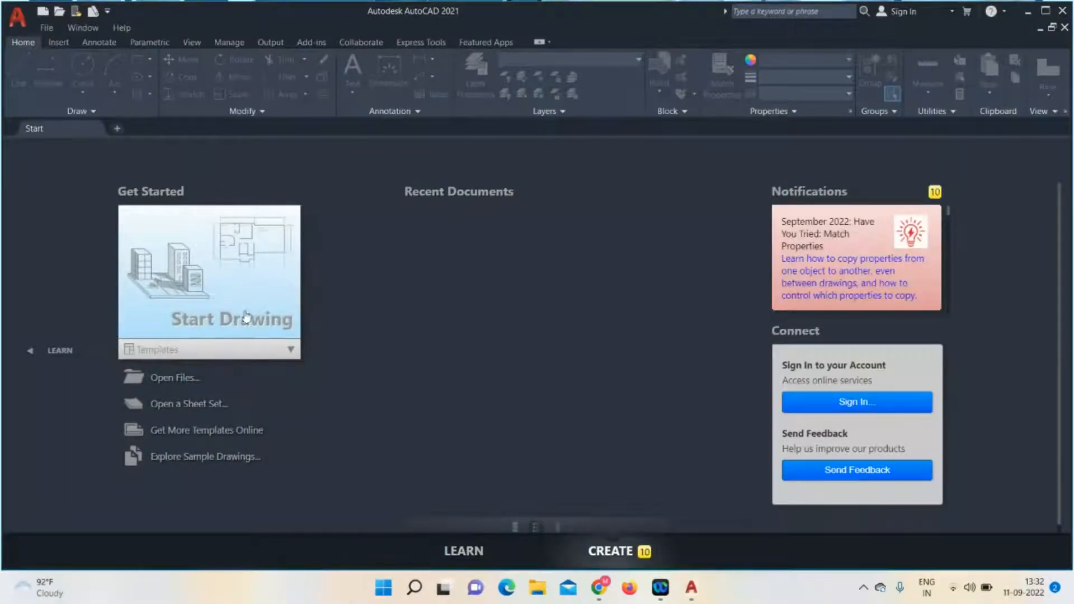
{"action": "left_click", "coordinate": [227, 318]}
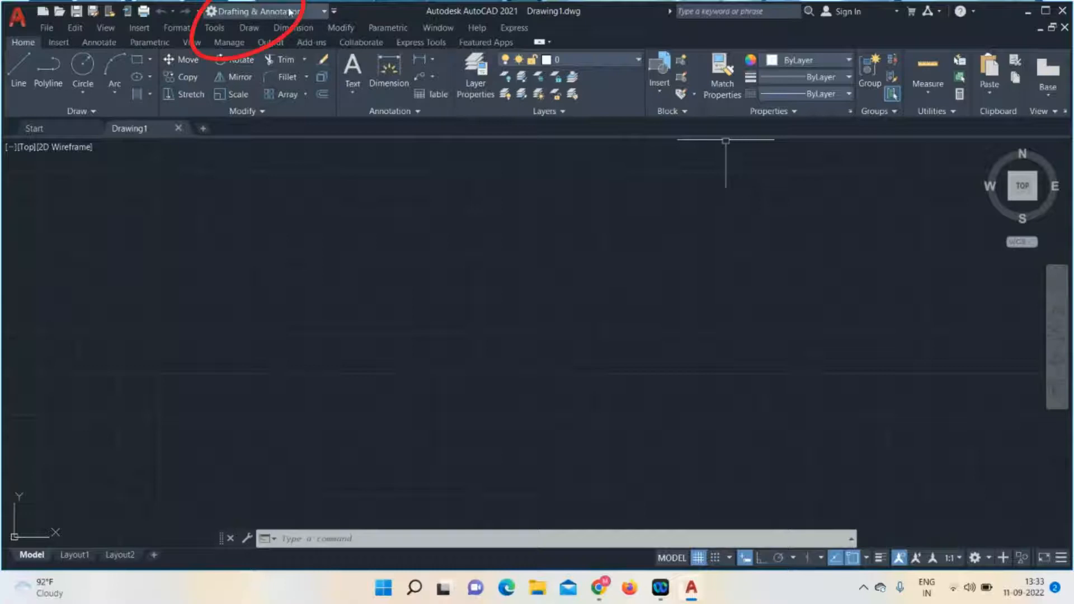
{"action": "left_click", "coordinate": [323, 11]}
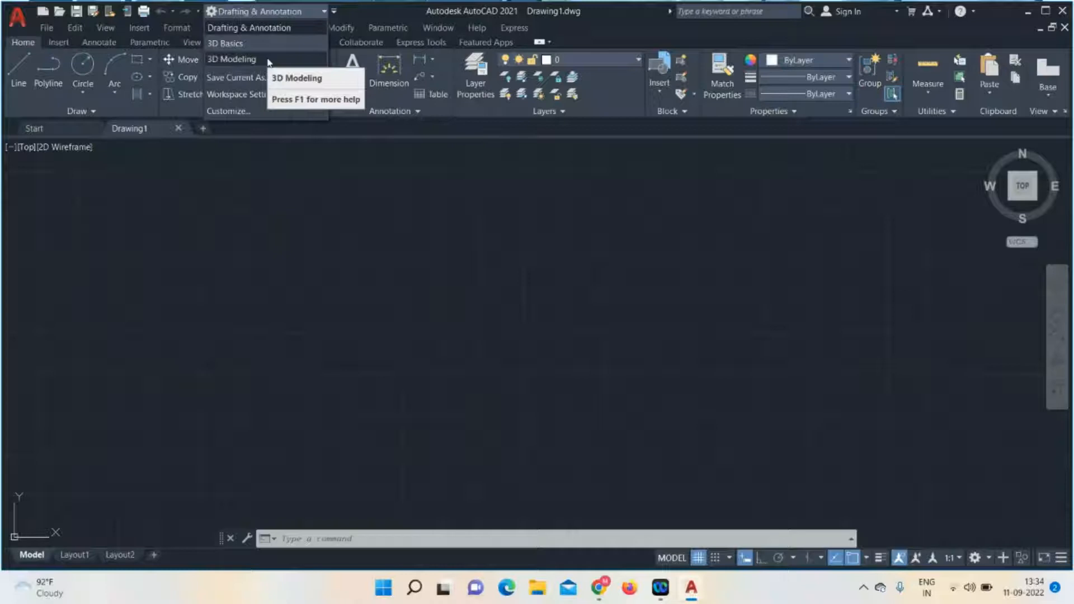
{"action": "left_click", "coordinate": [271, 29]}
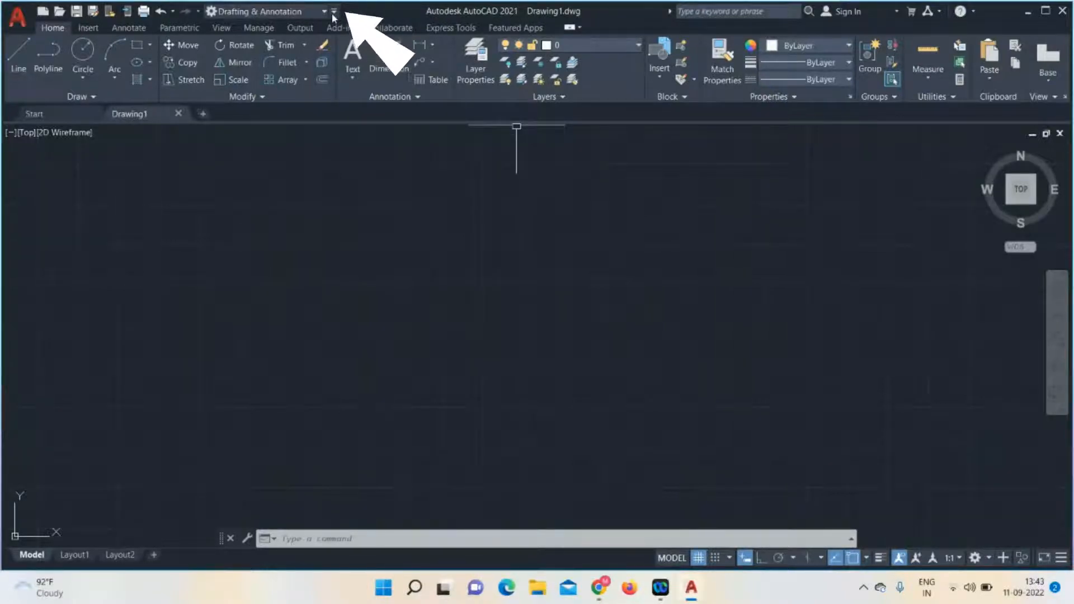
- Show the classic menu bar above the ribbon
{"action": "left_click", "coordinate": [334, 11]}
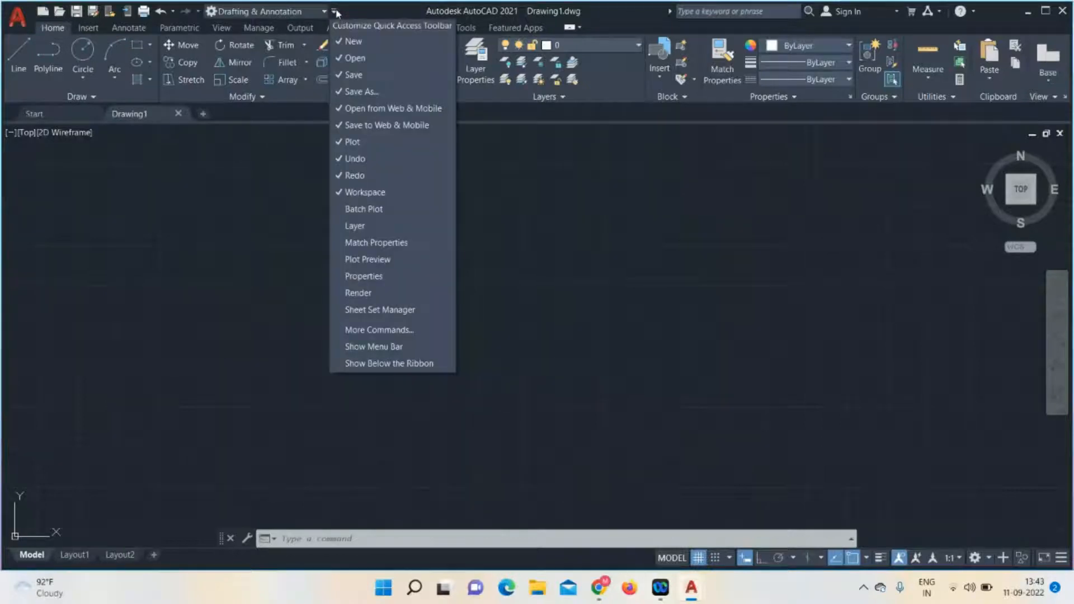
{"action": "left_click", "coordinate": [383, 346]}
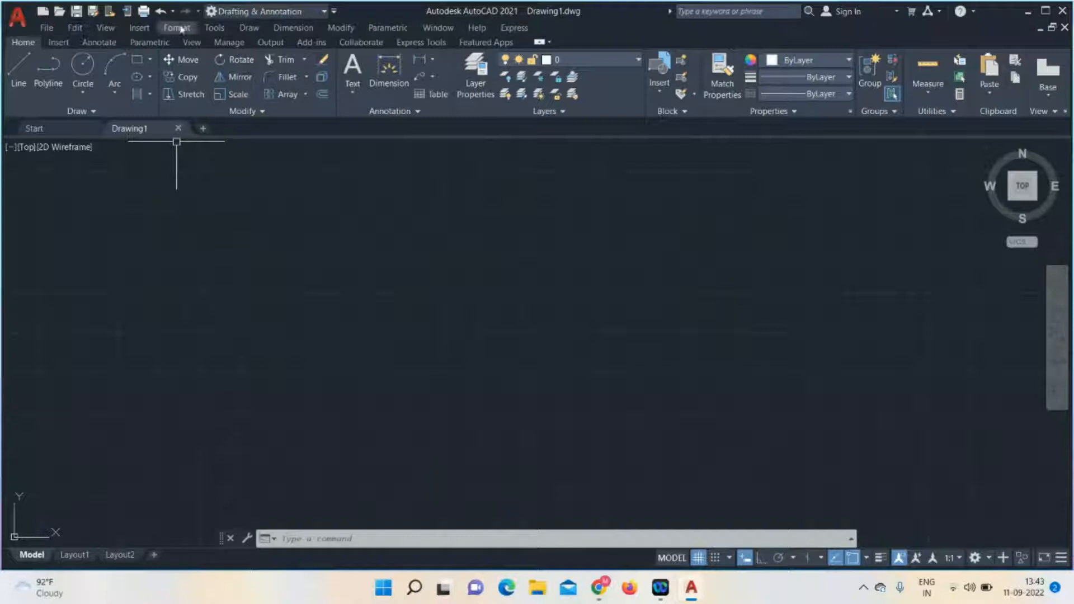
- Hide the menu bar and show it again
{"action": "left_click", "coordinate": [333, 12]}
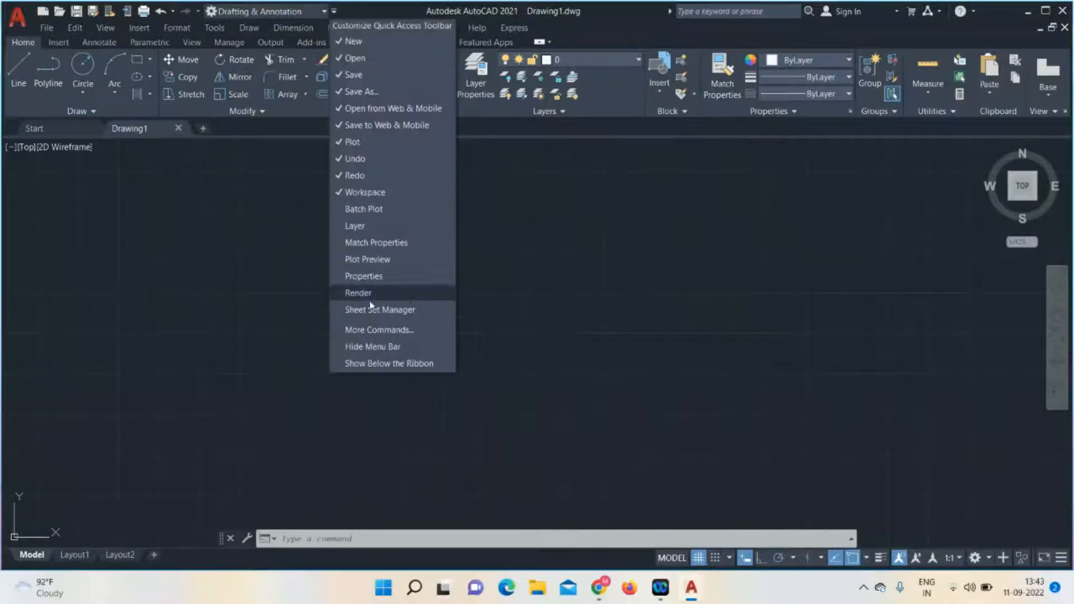
{"action": "left_click", "coordinate": [374, 347]}
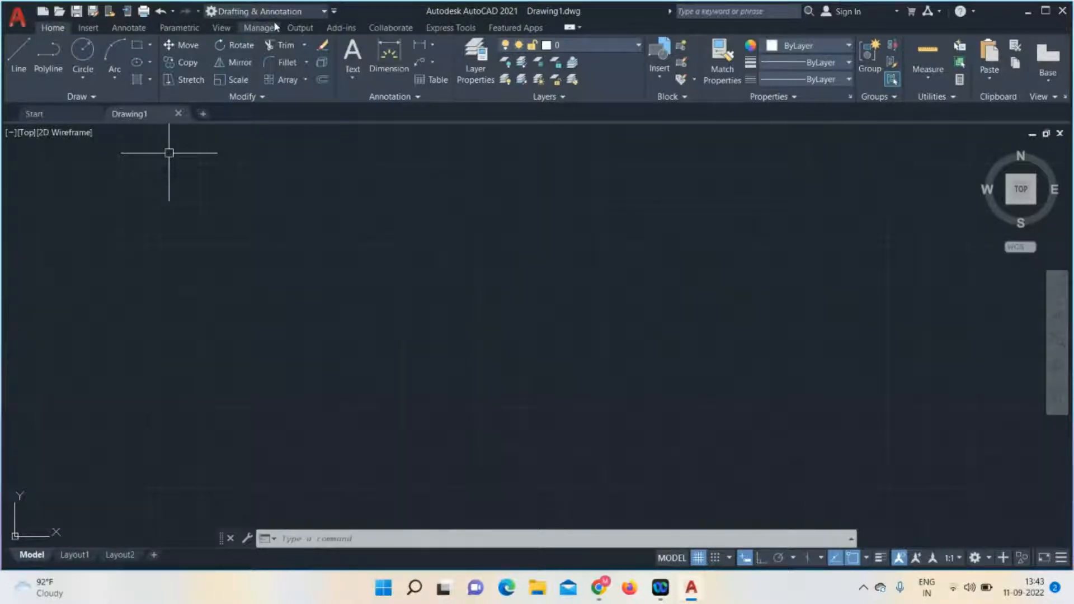
{"action": "left_click", "coordinate": [334, 12]}
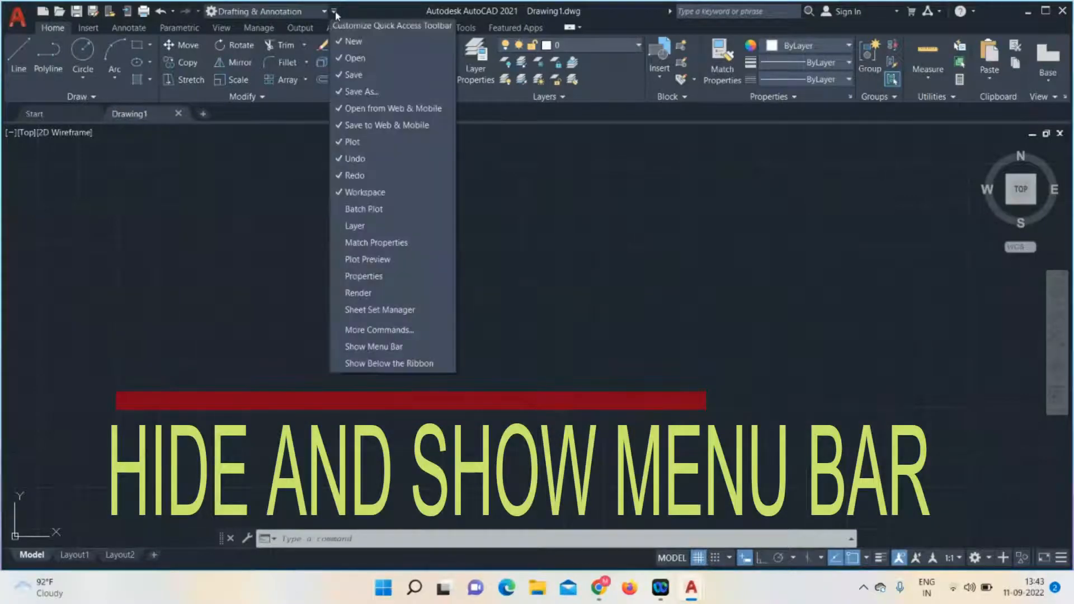
{"action": "left_click", "coordinate": [390, 346]}
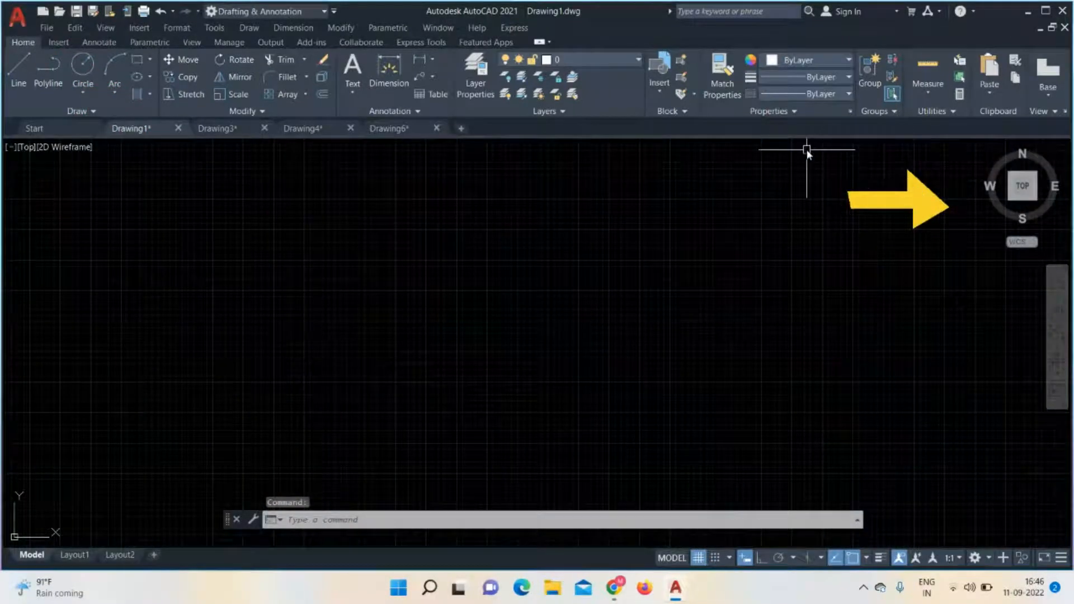
- Pan the empty model space view in several directions with the Pan tool
{"action": "mouse_move", "coordinate": [1000, 226]}
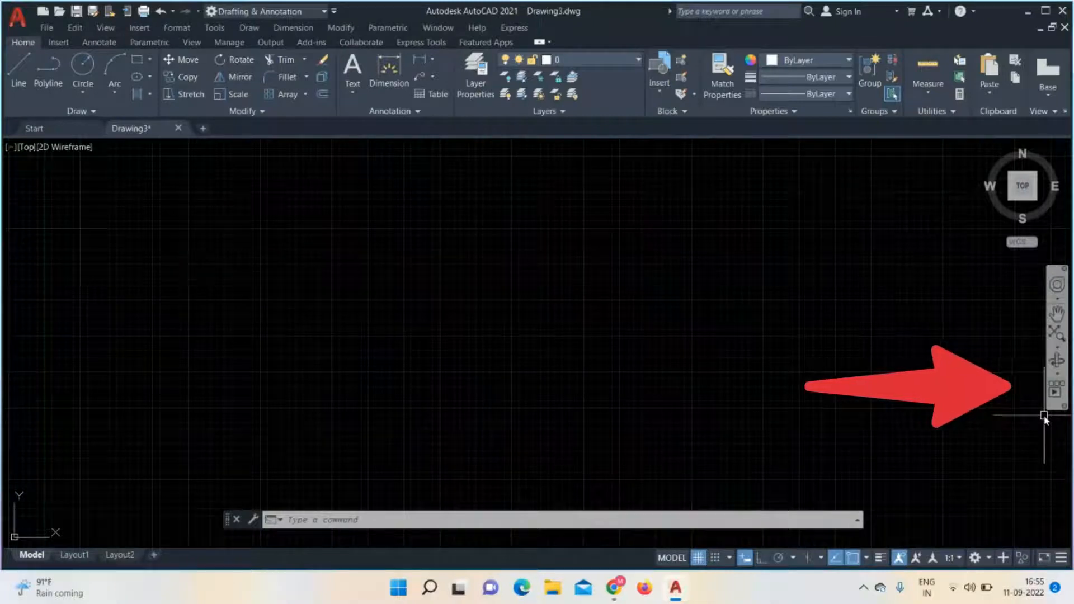
{"action": "left_click", "coordinate": [1056, 317]}
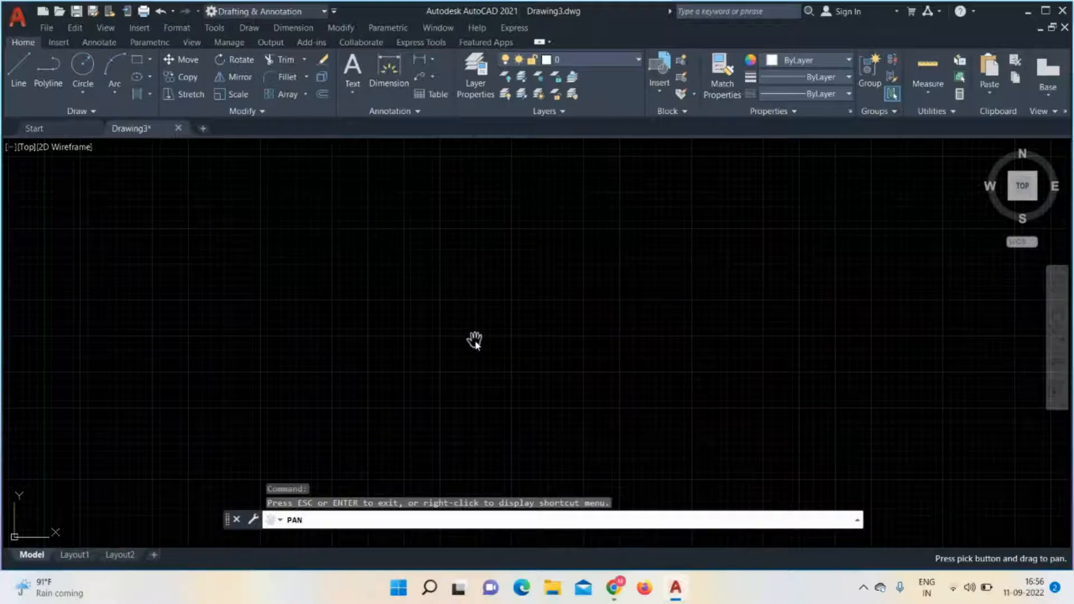
{"action": "mouse_move", "coordinate": [475, 343]}
{"action": "left_mouse_down"}
{"action": "mouse_move", "coordinate": [782, 355]}
{"action": "mouse_move", "coordinate": [887, 341]}
{"action": "mouse_move", "coordinate": [239, 280]}
{"action": "left_mouse_up"}
{"action": "left_click_drag", "start_coordinate": [557, 209], "coordinate": [696, 439]}
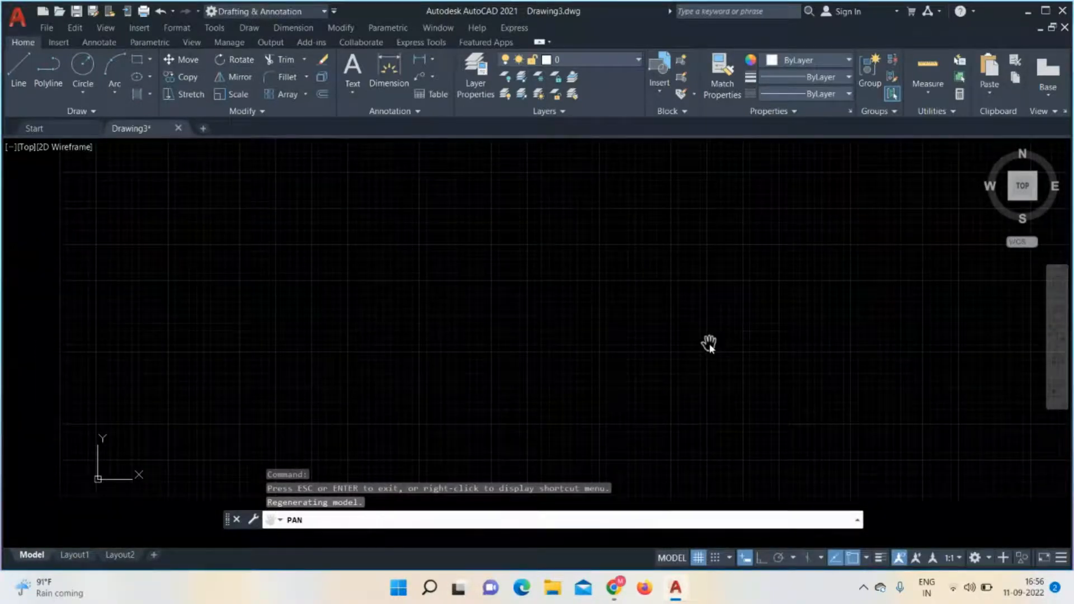
{"action": "left_click_drag", "start_coordinate": [705, 343], "coordinate": [659, 381]}
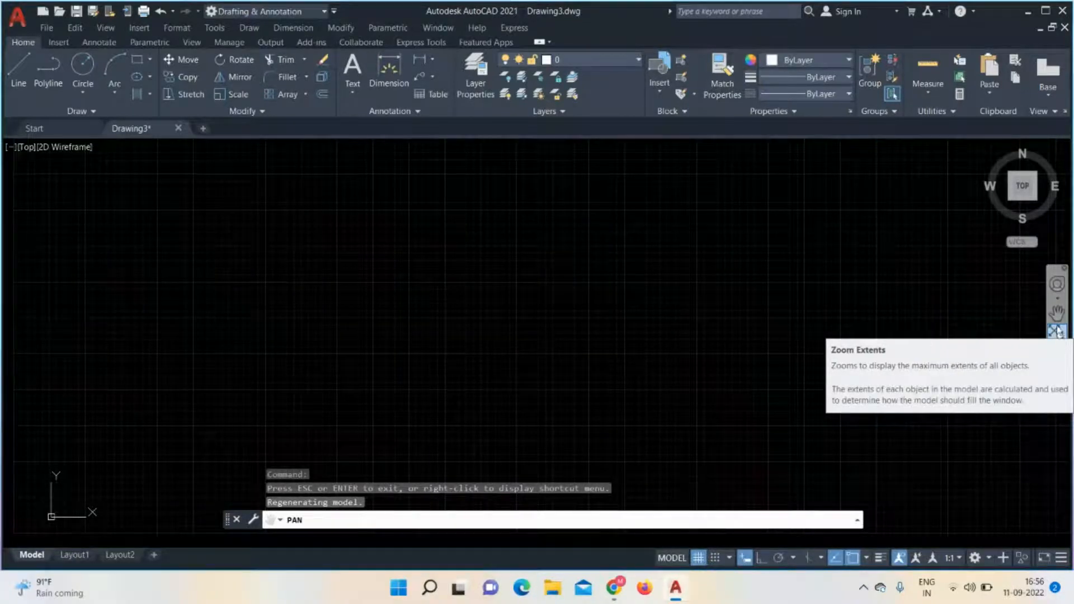
- Draw a small freehand-sized circle in the upper middle of the drawing area and zoom to its extents
{"action": "left_click", "coordinate": [83, 64]}
{"action": "left_click", "coordinate": [460, 264]}
{"action": "left_click", "coordinate": [469, 279]}
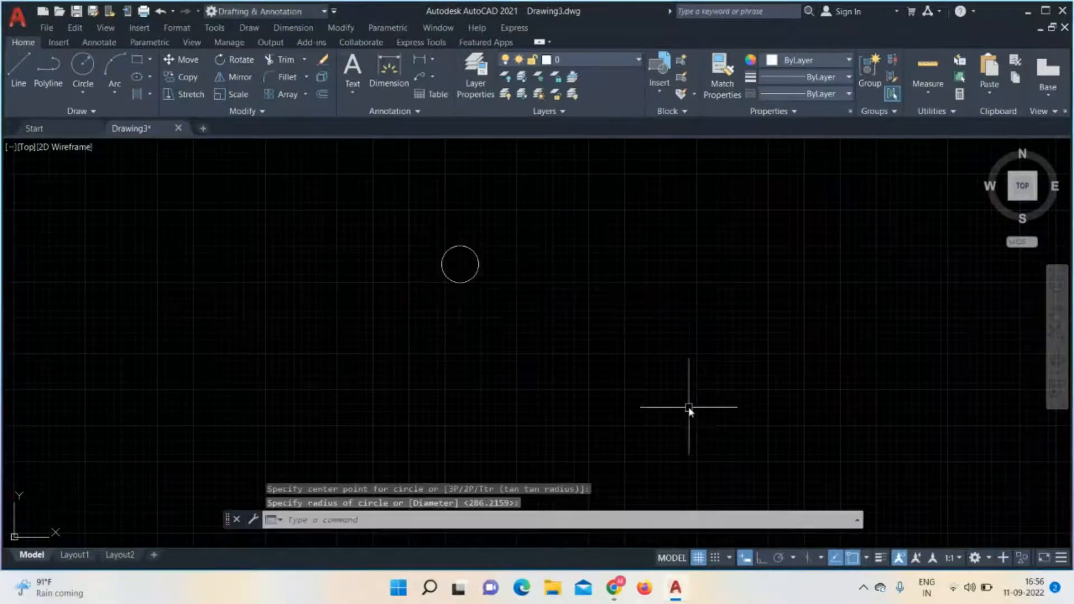
{"action": "left_click", "coordinate": [1060, 338]}
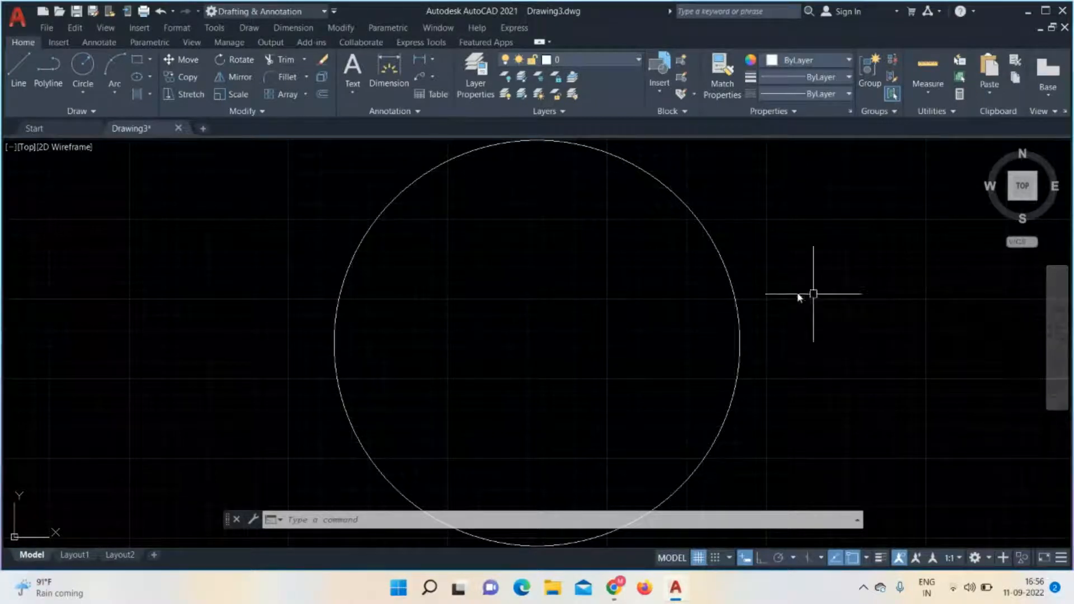
{"action": "left_click", "coordinate": [732, 288]}
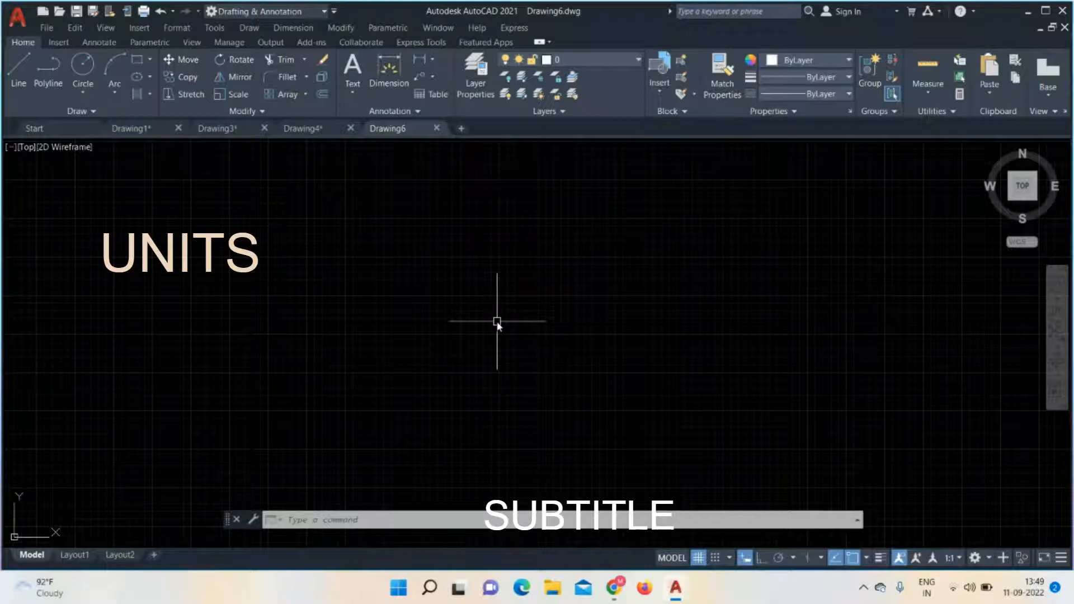
- In the UNITS settings, set the length type to Architectural with a precision of 0'-0"
{"action": "type", "text": "UNITS"}
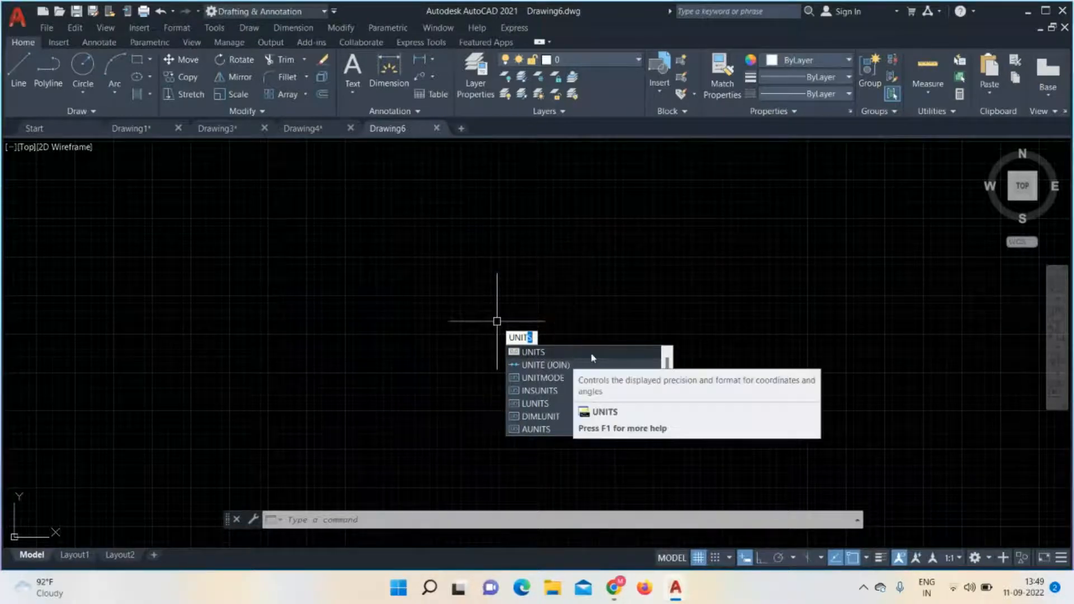
{"action": "left_click", "coordinate": [592, 354]}
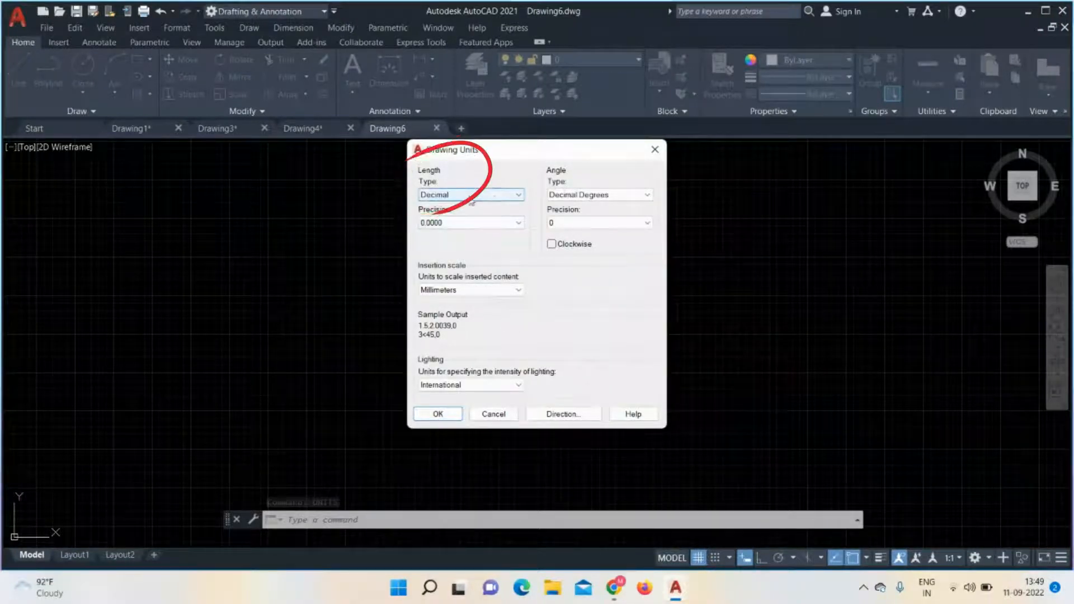
{"action": "left_click", "coordinate": [498, 196]}
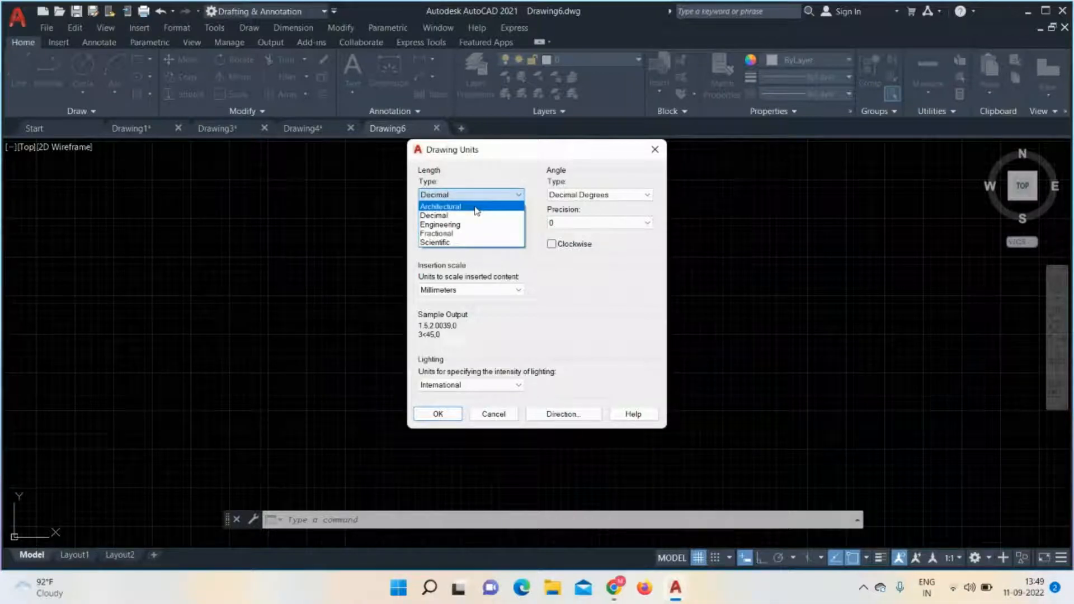
{"action": "left_click", "coordinate": [477, 208]}
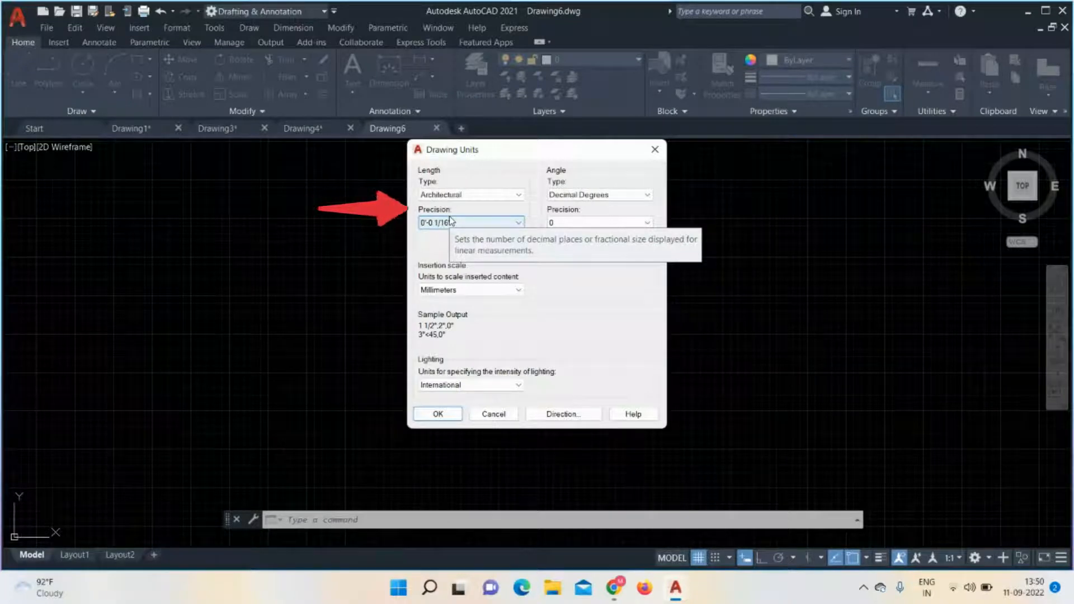
{"action": "left_click", "coordinate": [460, 223]}
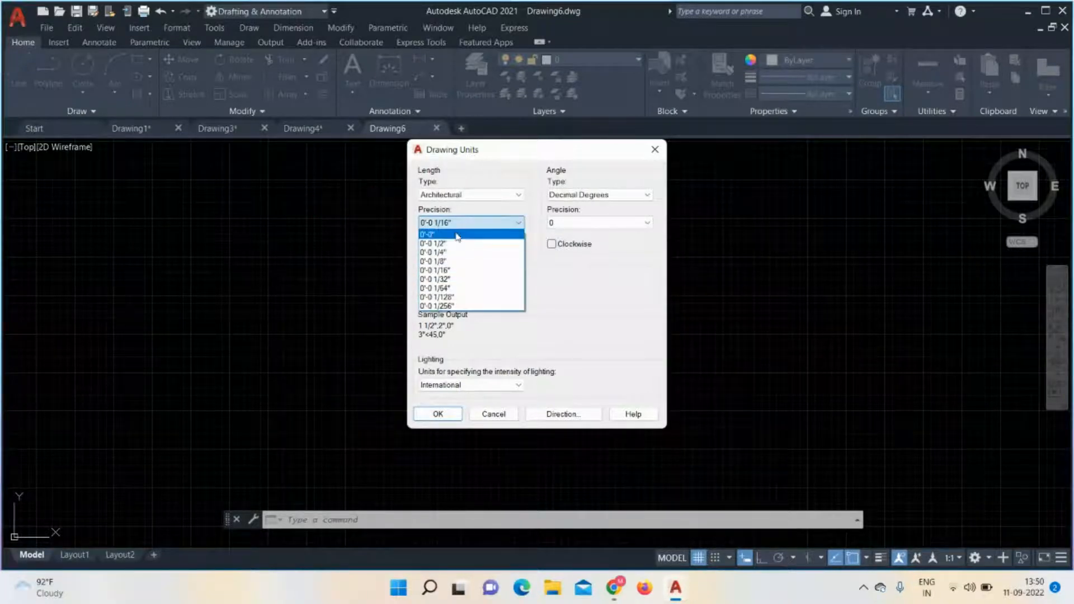
{"action": "left_click", "coordinate": [458, 237]}
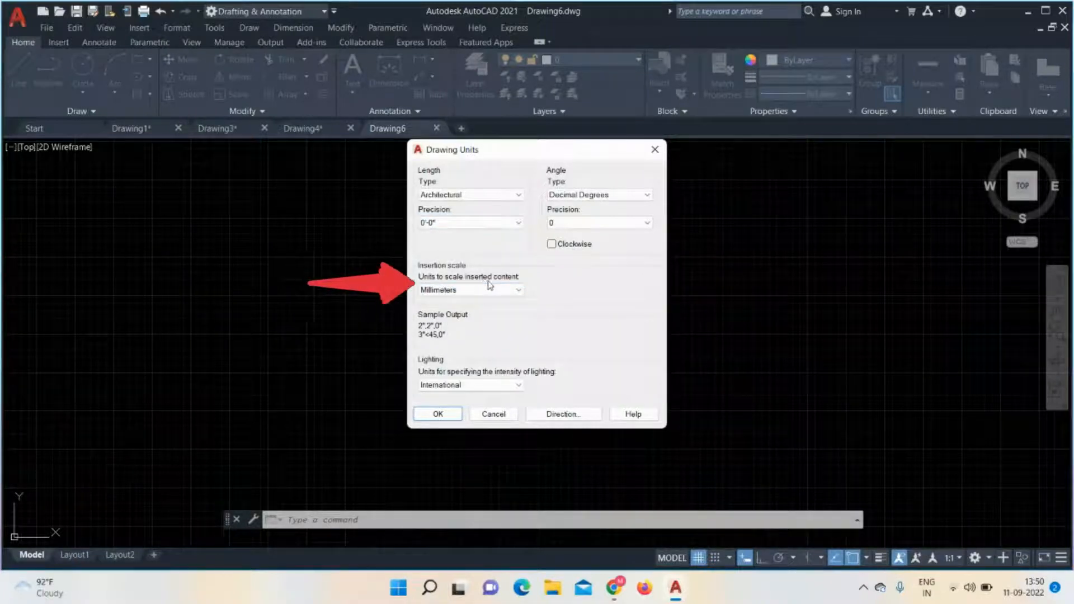
- Set the insertion scale units to Feet and apply the drawing units
{"action": "left_click", "coordinate": [513, 290]}
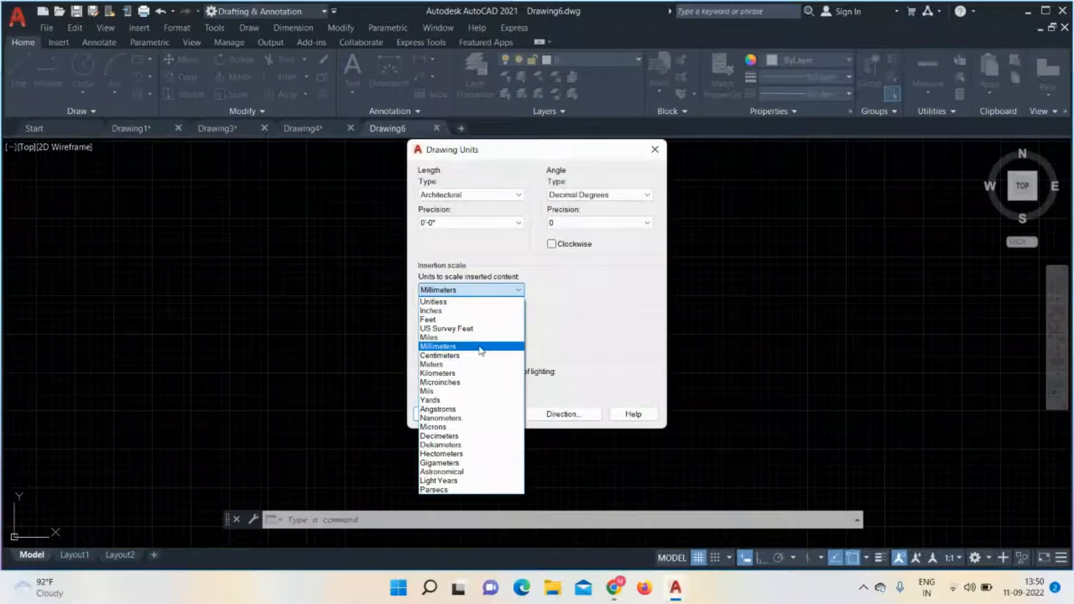
{"action": "left_click", "coordinate": [445, 320]}
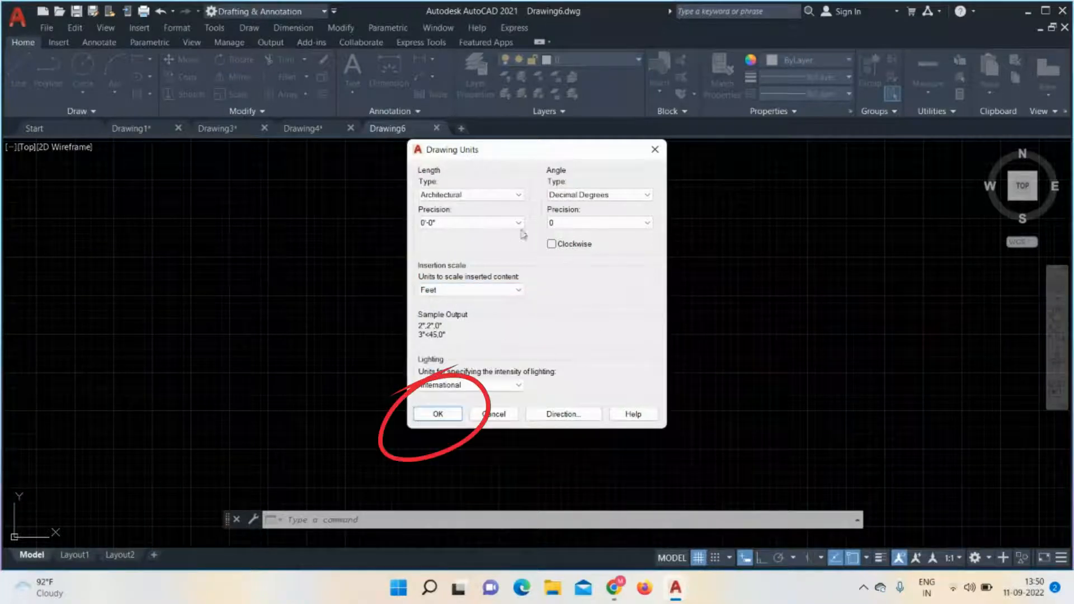
{"action": "left_click", "coordinate": [444, 417]}
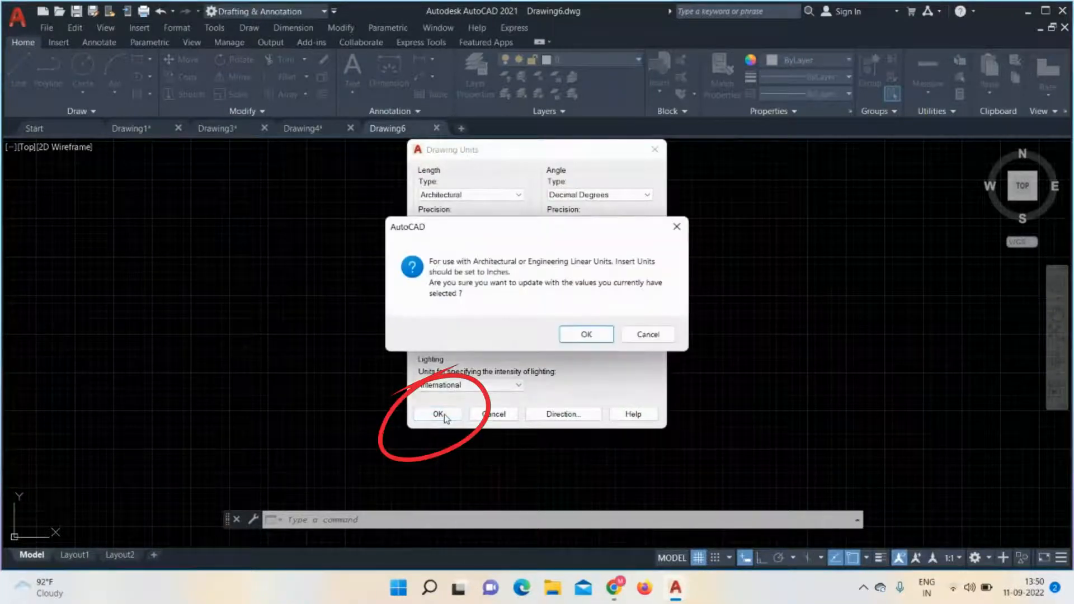
{"action": "left_click", "coordinate": [587, 333]}
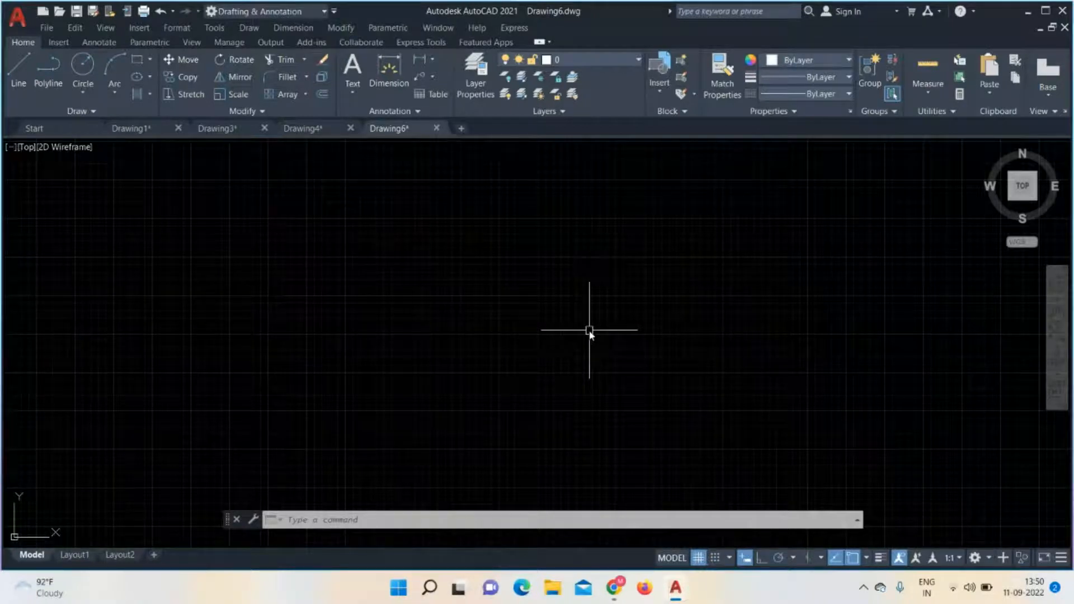
- Run the LIMITS command and set the lower left corner of the model space limits to 0,0
{"action": "type", "text": "LIMITS"}
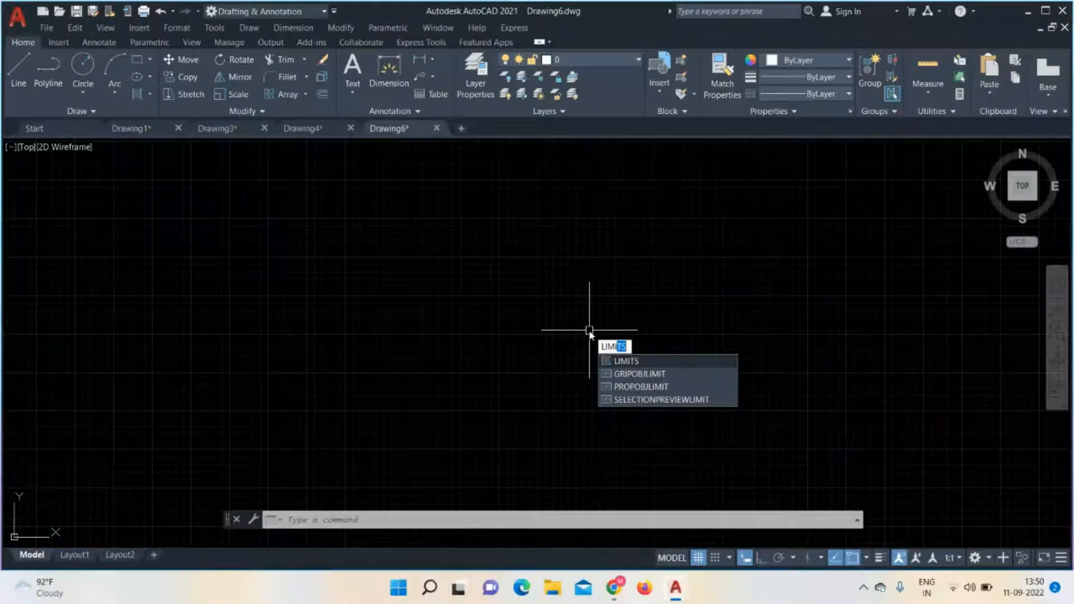
{"action": "left_click", "coordinate": [631, 361]}
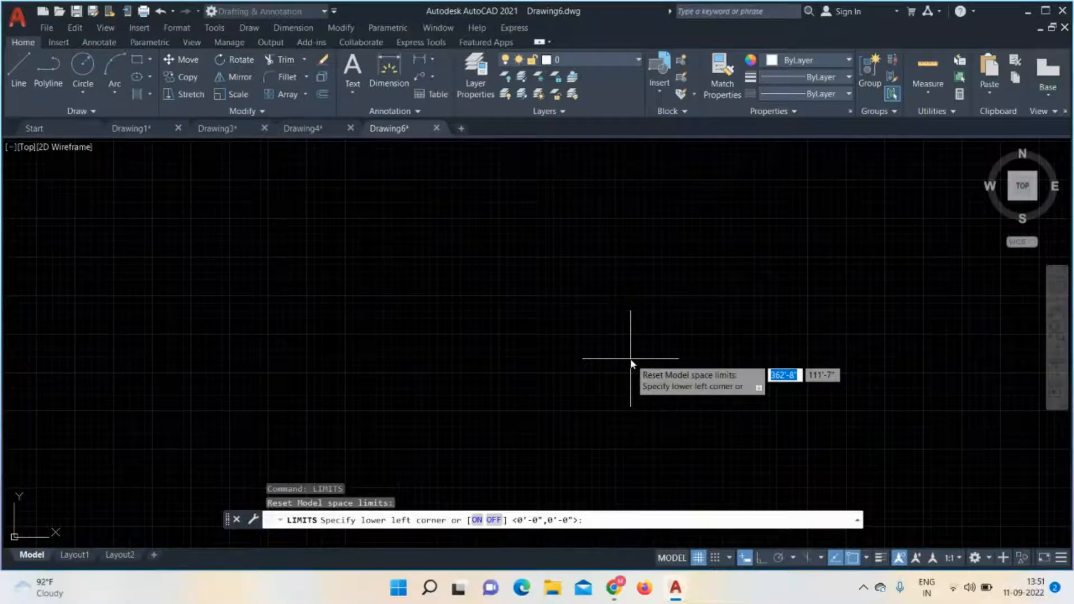
{"action": "type", "text": "0"}
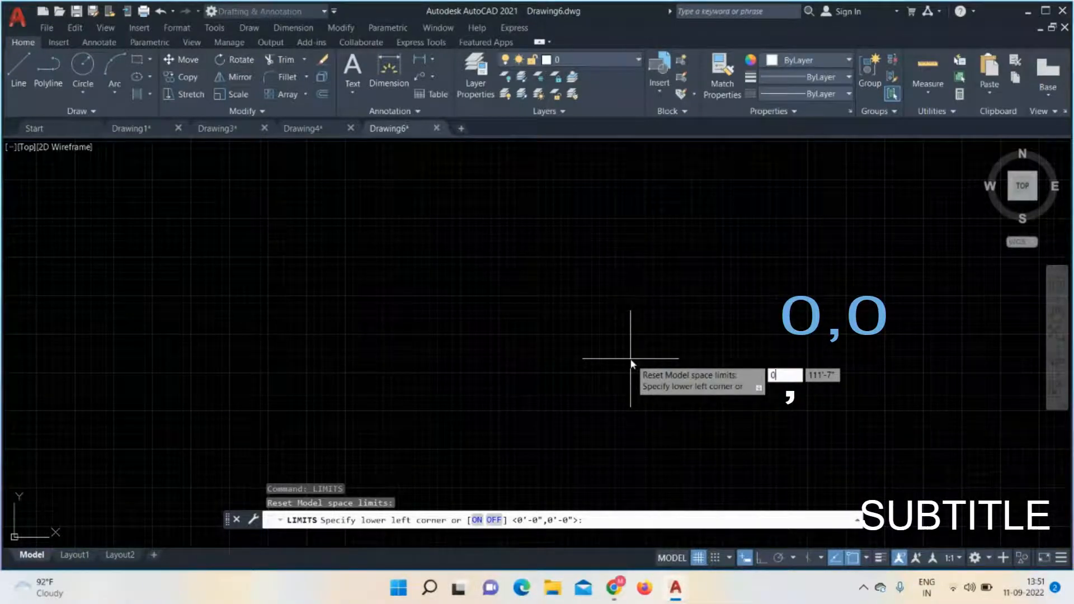
{"action": "type", "text": ","}
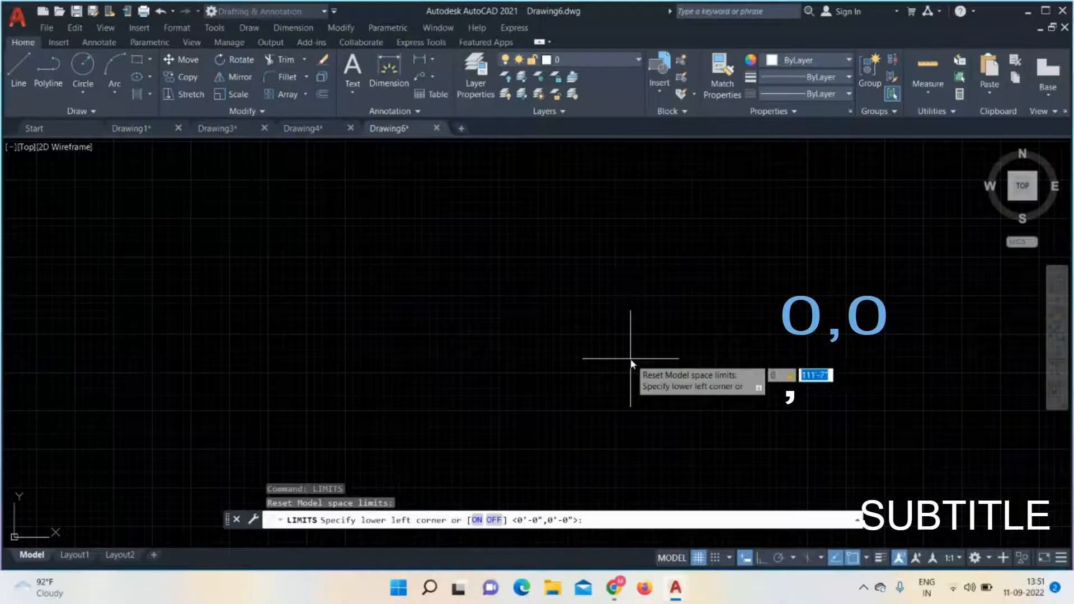
{"action": "type", "text": "0"}
{"action": "key", "text": "Return"}
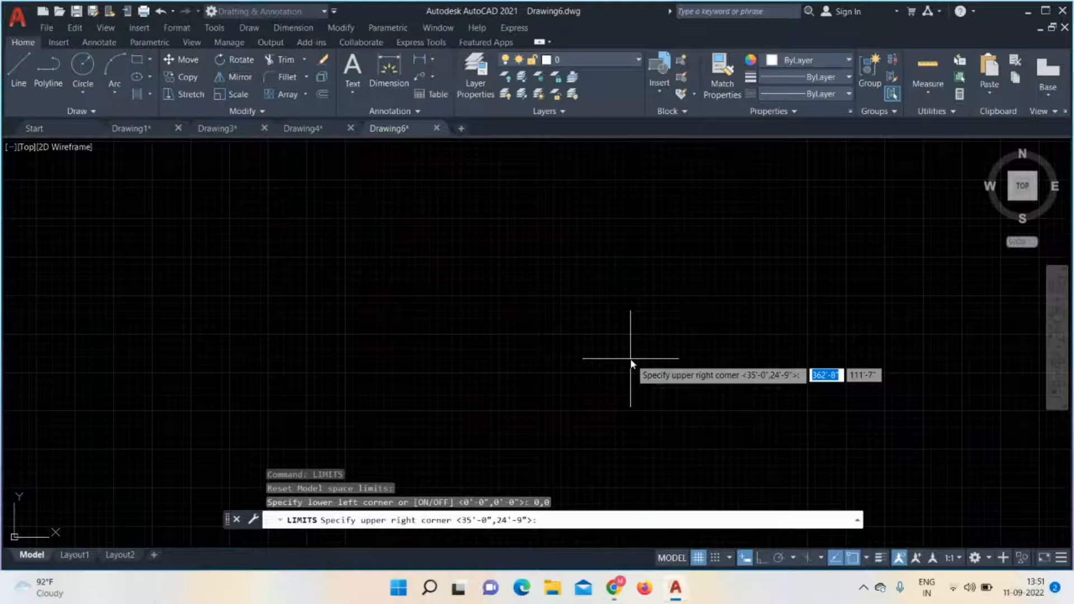
- Set the upper right corner of the model space limits to 100,100
{"action": "type", "text": "100"}
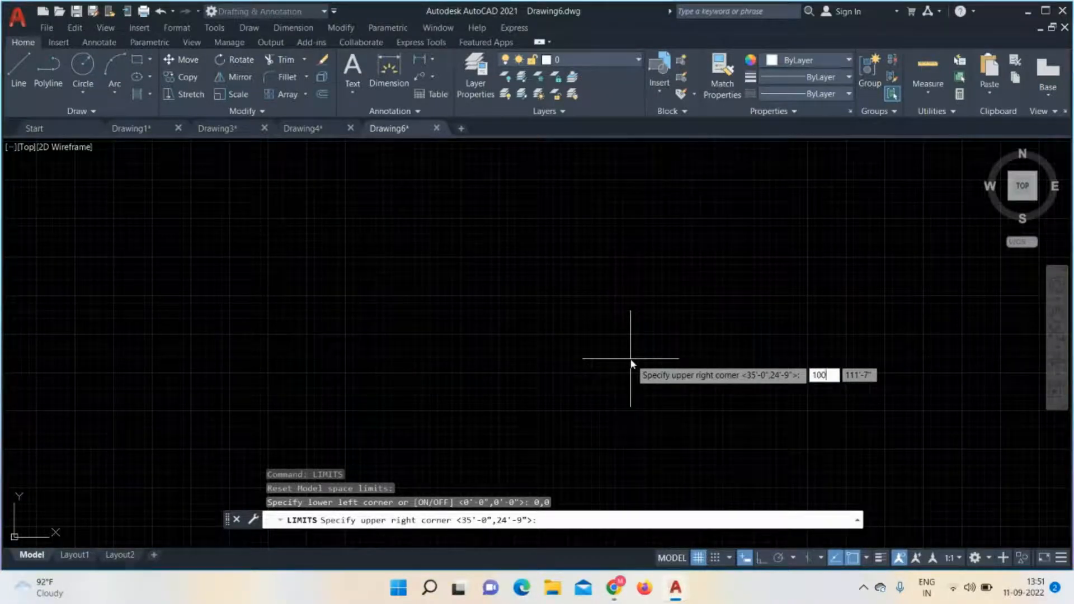
{"action": "key", "text": "Tab"}
{"action": "type", "text": "100"}
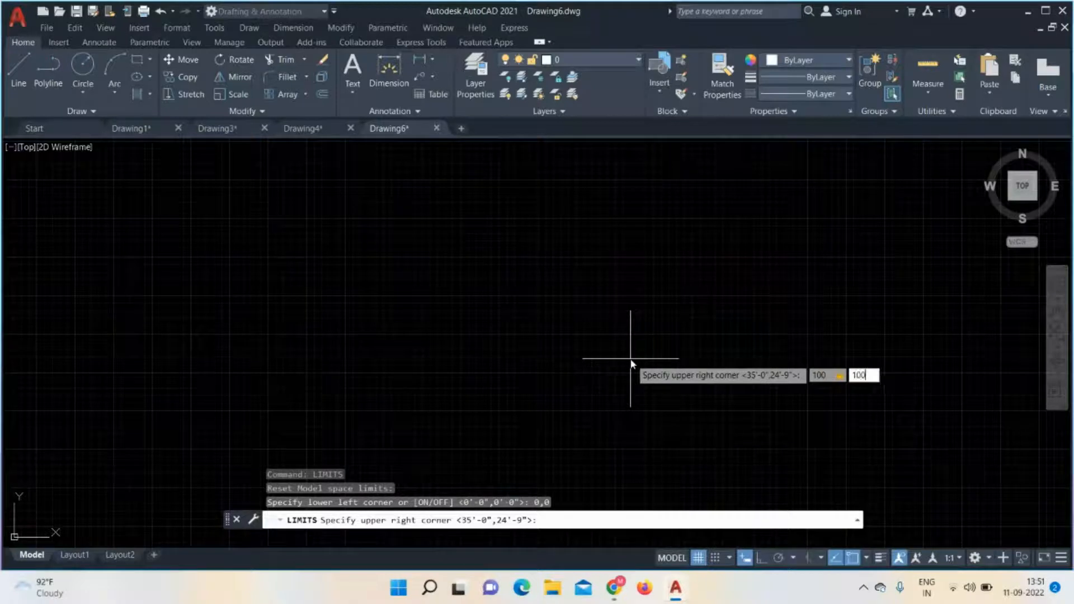
{"action": "key", "text": "Return"}
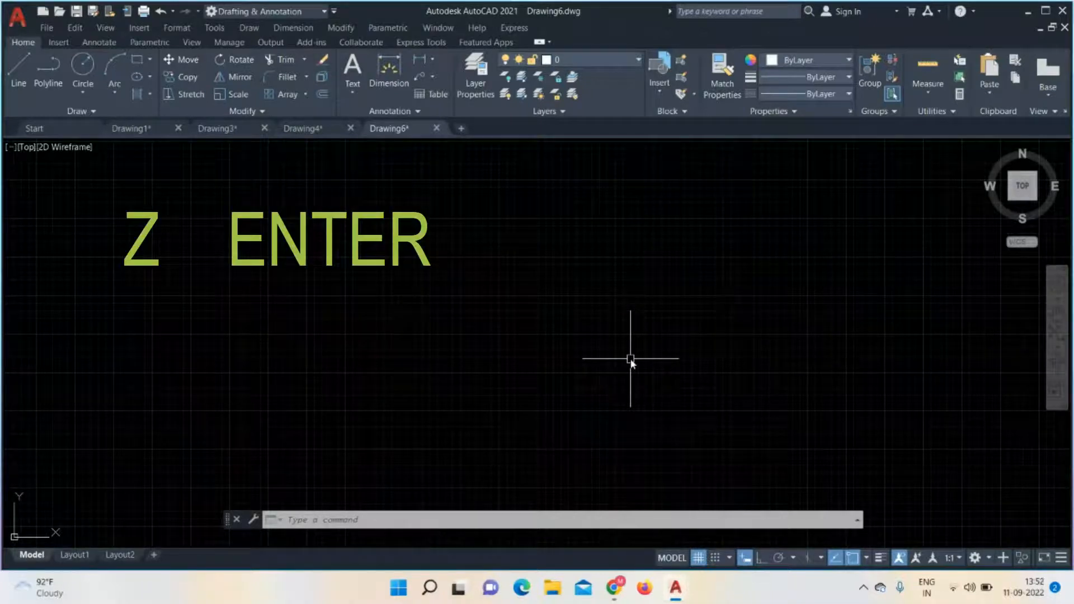
- Run the ZOOM command with the All option to fit the model space limits in view
{"action": "type", "text": "Z"}
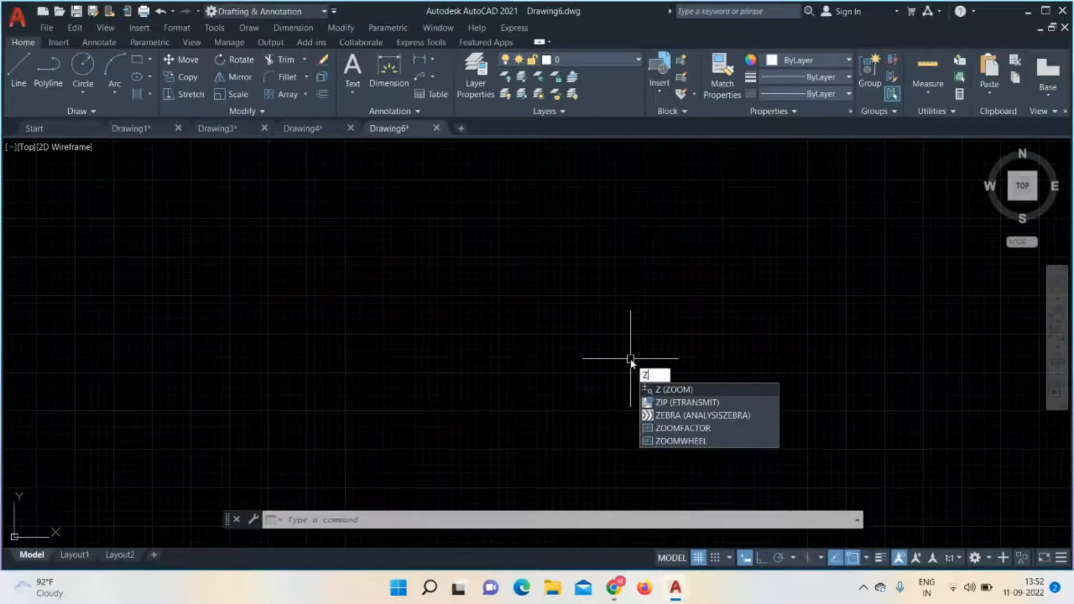
{"action": "left_click", "coordinate": [710, 390]}
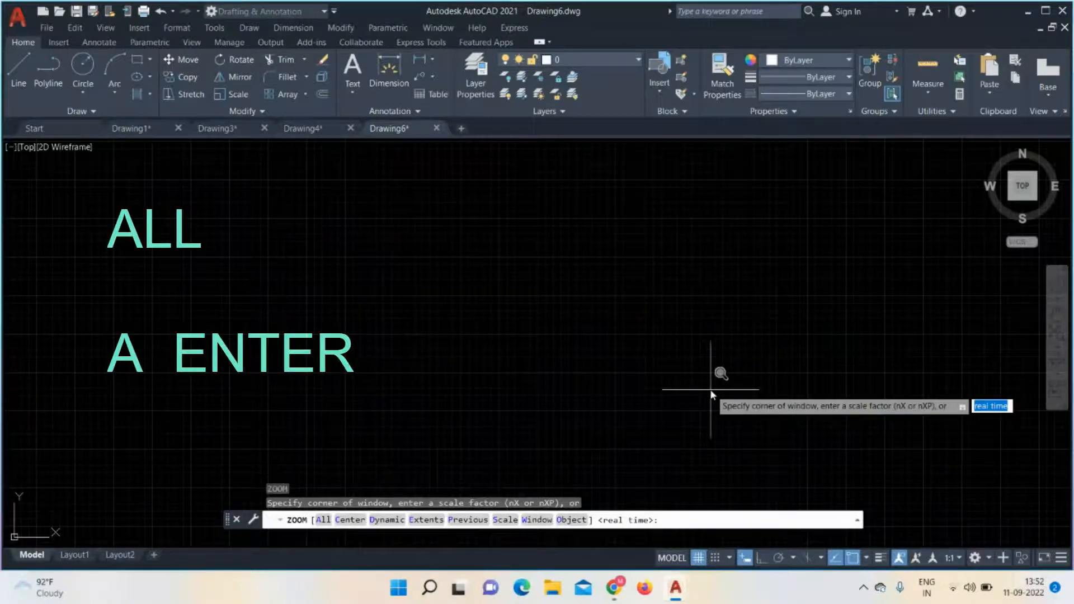
{"action": "type", "text": "a"}
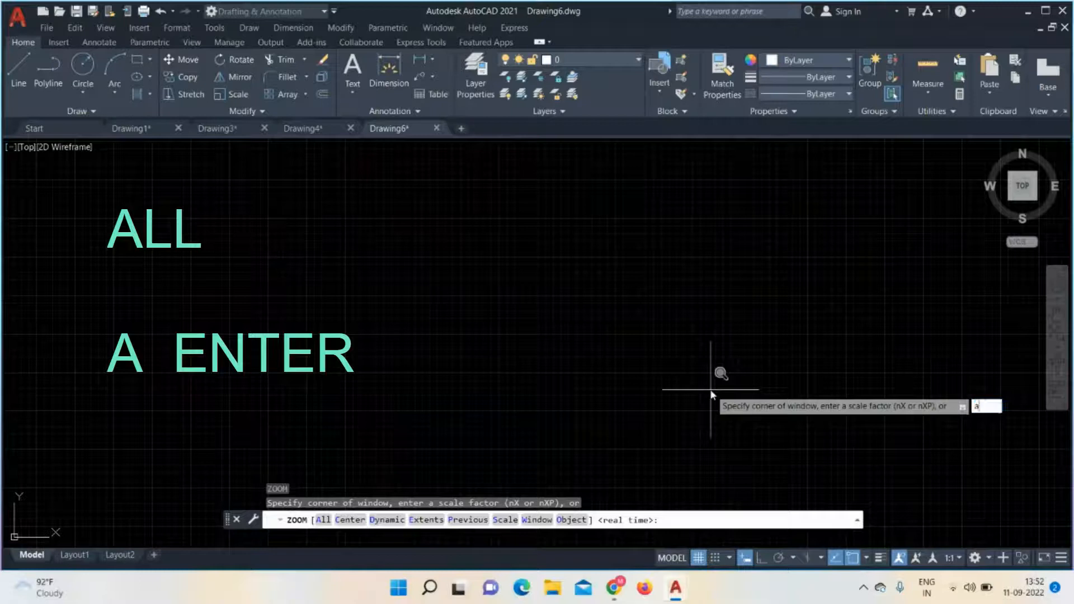
{"action": "key", "text": "Return"}
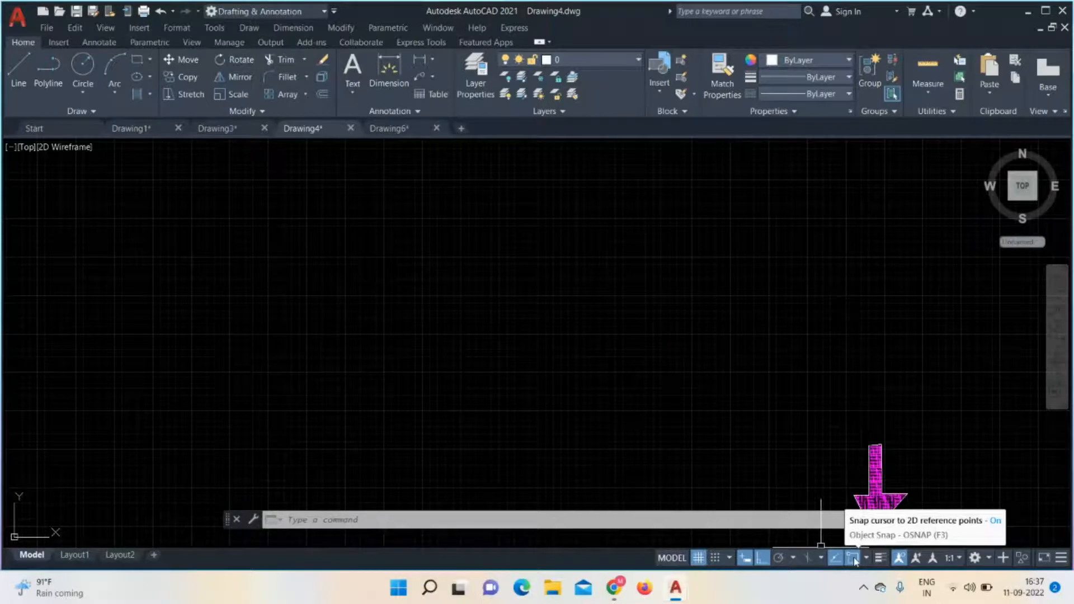
- In Drawing4, draw a single horizontal line across the middle of the drawing area
{"action": "left_click", "coordinate": [16, 80]}
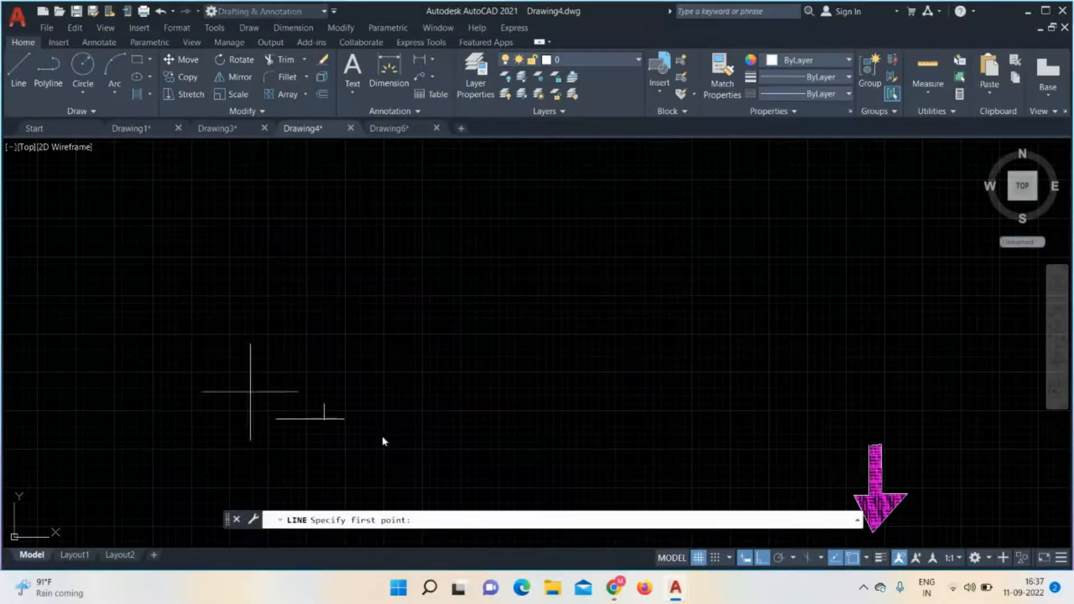
{"action": "left_click", "coordinate": [311, 307]}
{"action": "left_click", "coordinate": [609, 313]}
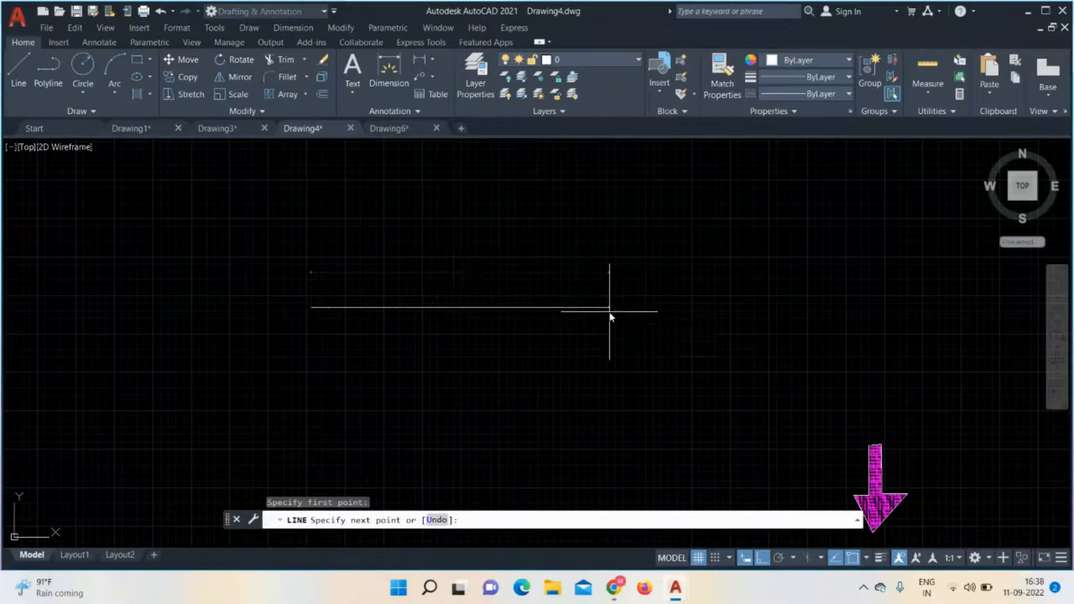
{"action": "key", "text": "Escape"}
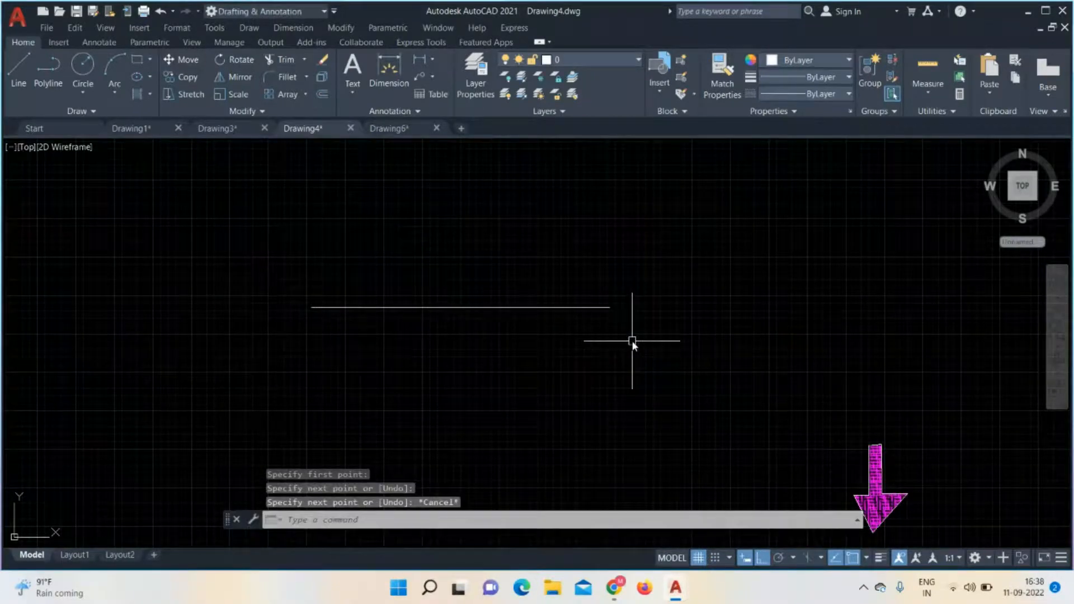
- Start a new line, check the snap points at both ends of the horizontal line, and turn object snap off
{"action": "left_click", "coordinate": [18, 68]}
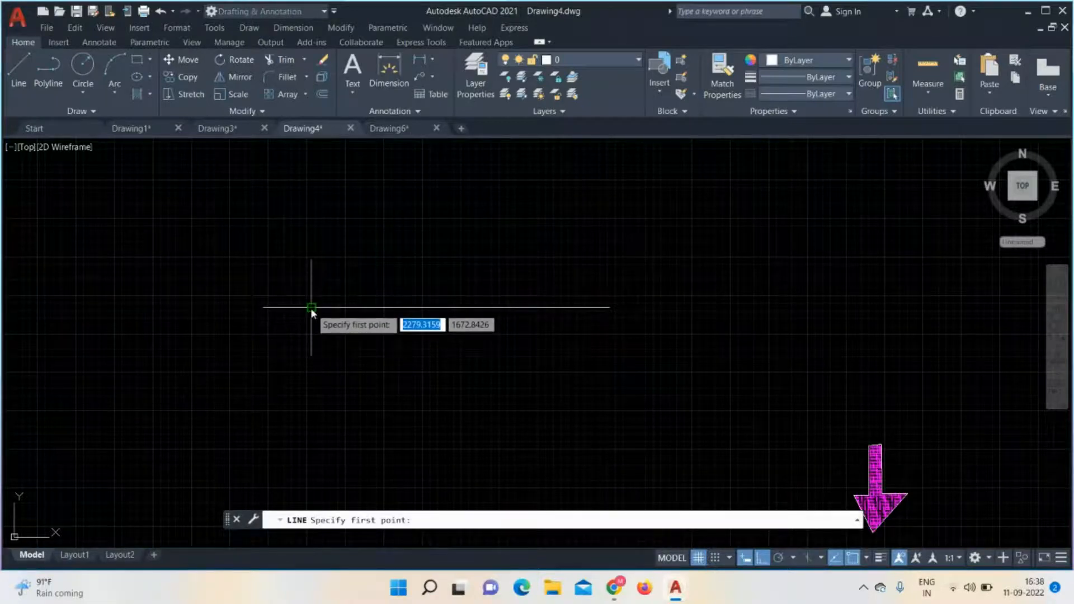
{"action": "scroll", "coordinate": [311, 309], "scroll_direction": "up", "scroll_amount": 2}
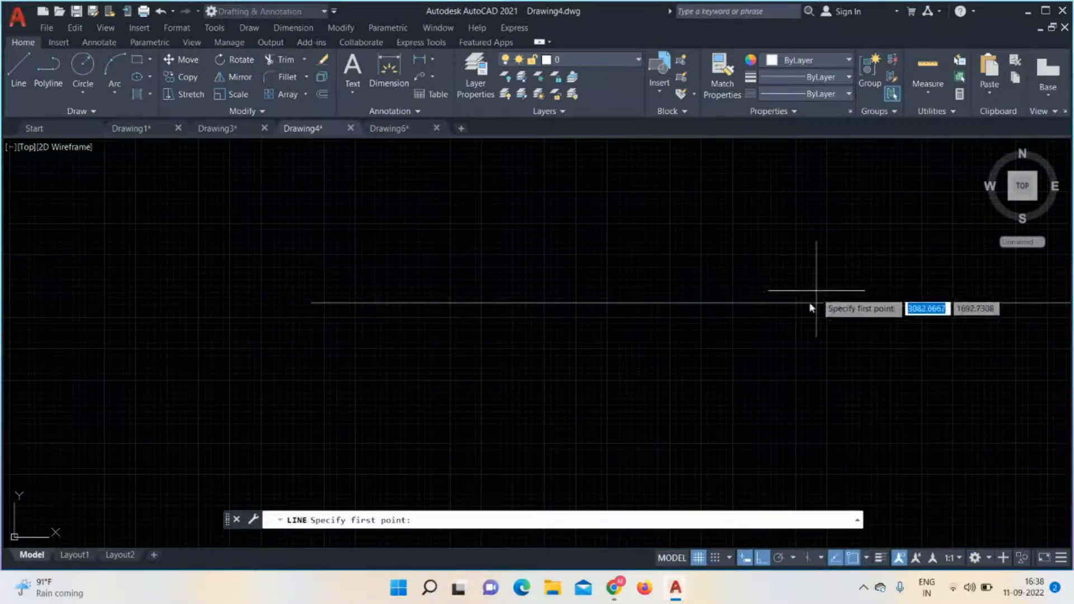
{"action": "middle_click_drag", "start_coordinate": [763, 312], "coordinate": [556, 343]}
{"action": "scroll", "coordinate": [543, 339], "scroll_direction": "down", "scroll_amount": 2}
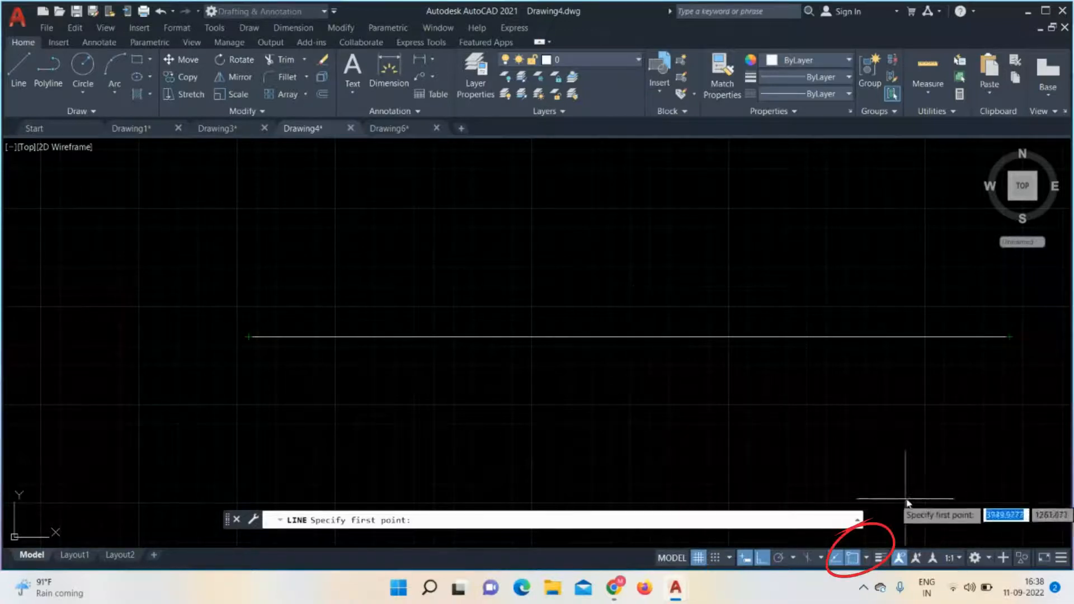
{"action": "left_click", "coordinate": [853, 558]}
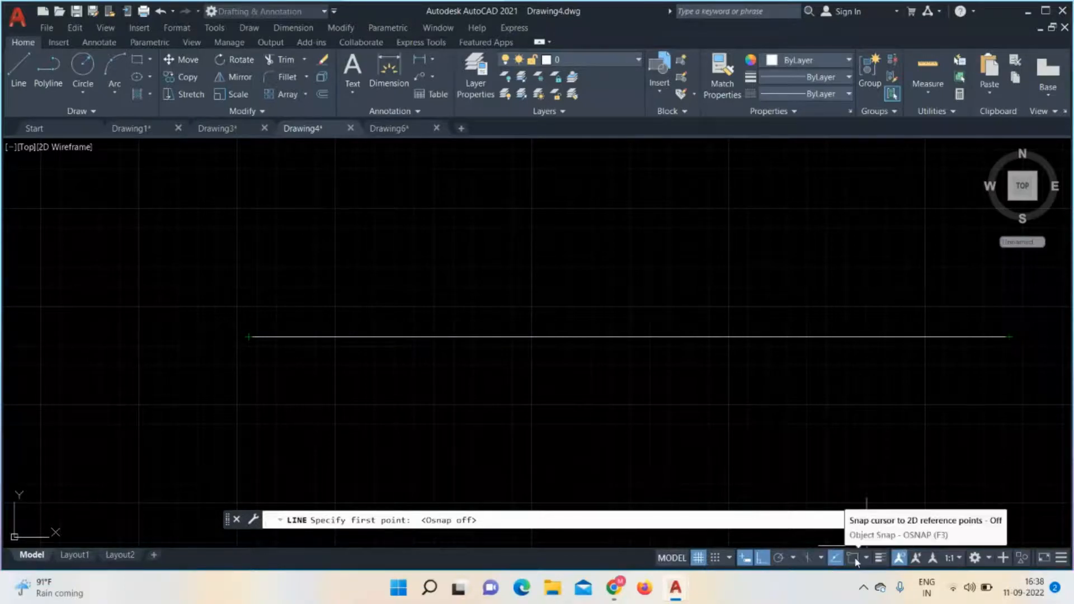
- Restart the LINE command, turn object snap on, and try to begin a line near the horizontal line's left end
{"action": "left_click", "coordinate": [18, 70]}
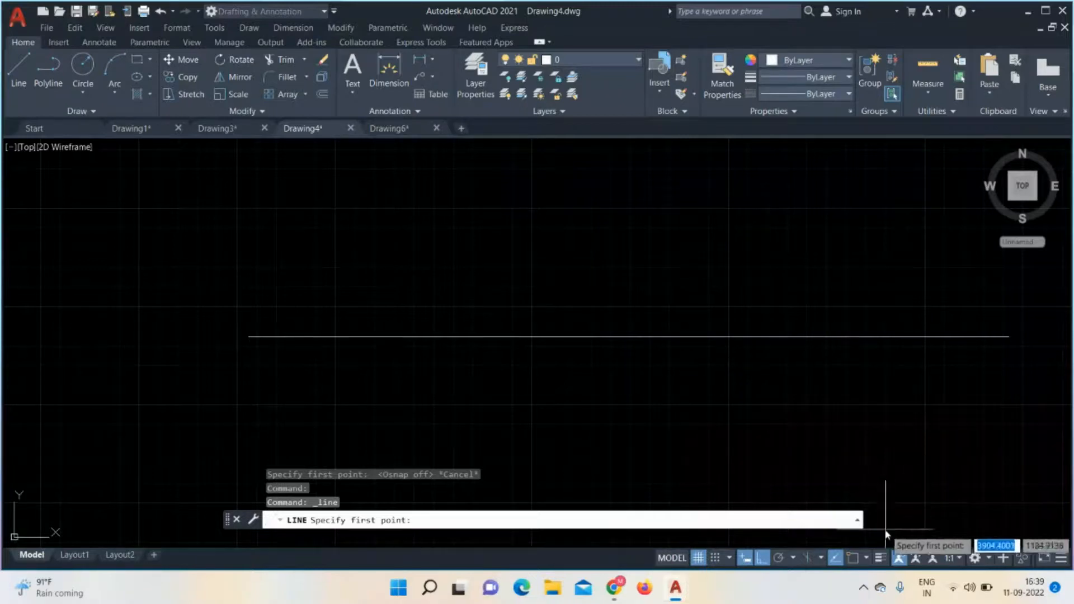
{"action": "left_click", "coordinate": [855, 558]}
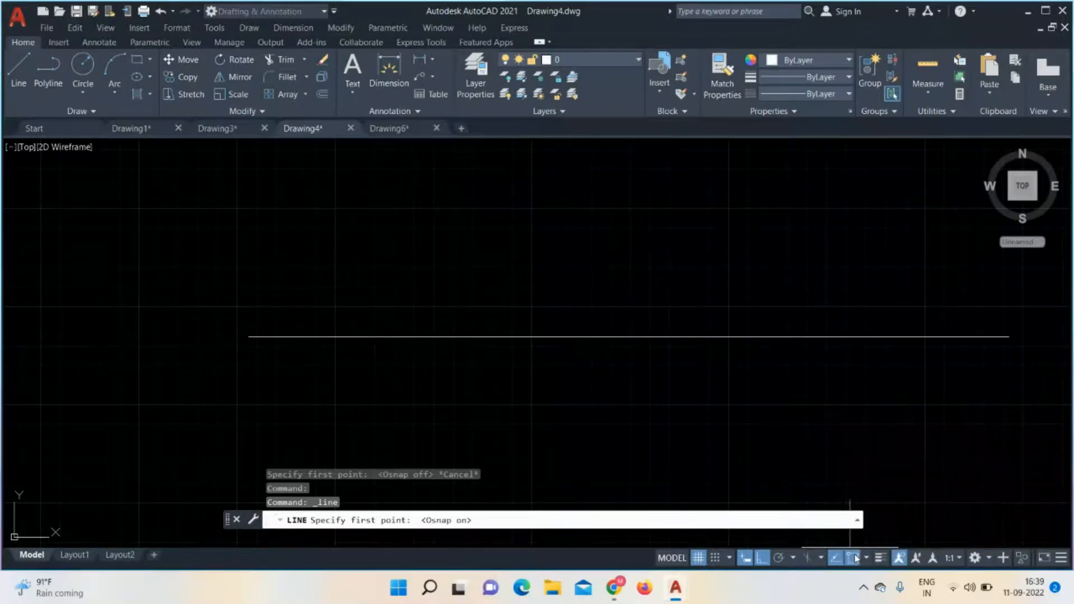
{"action": "scroll", "coordinate": [702, 414], "scroll_direction": "down", "scroll_amount": 2}
{"action": "left_click", "coordinate": [410, 305]}
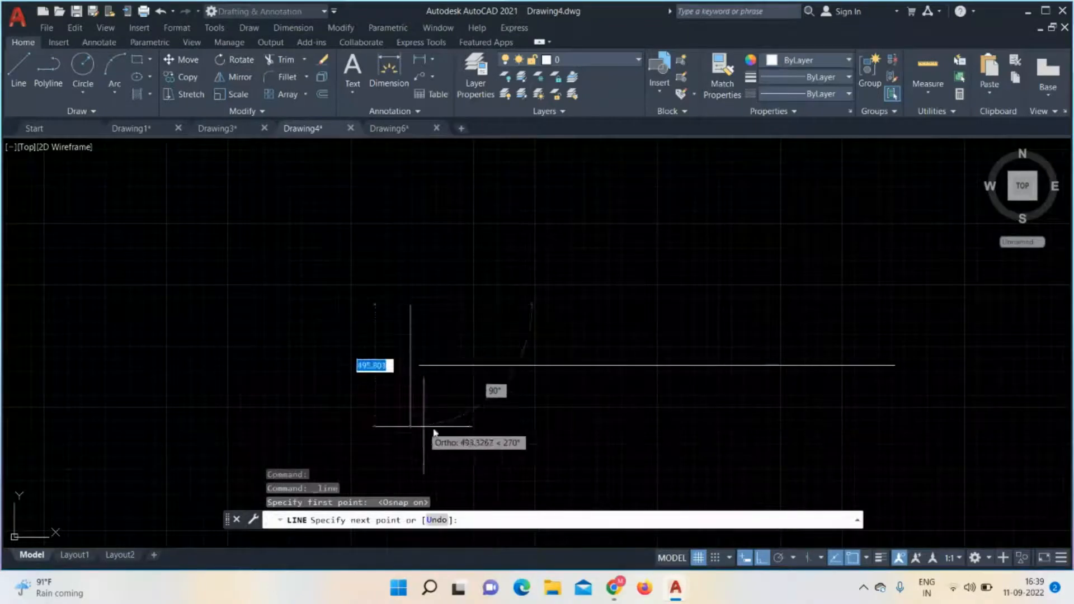
{"action": "key", "text": "Escape"}
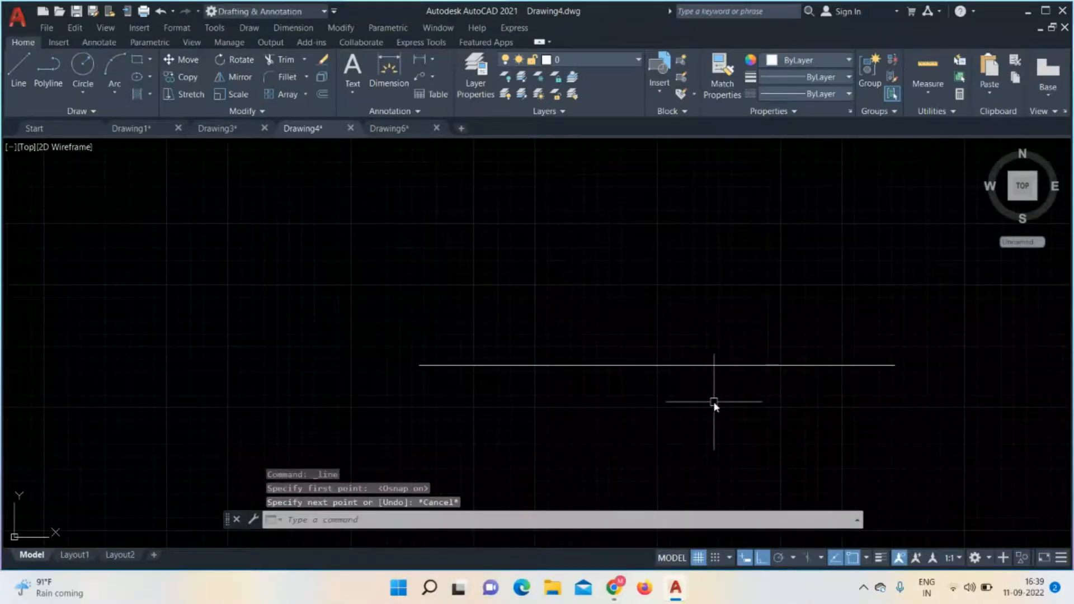
- Select the horizontal line with a crossing window and delete it
{"action": "left_click", "coordinate": [904, 252]}
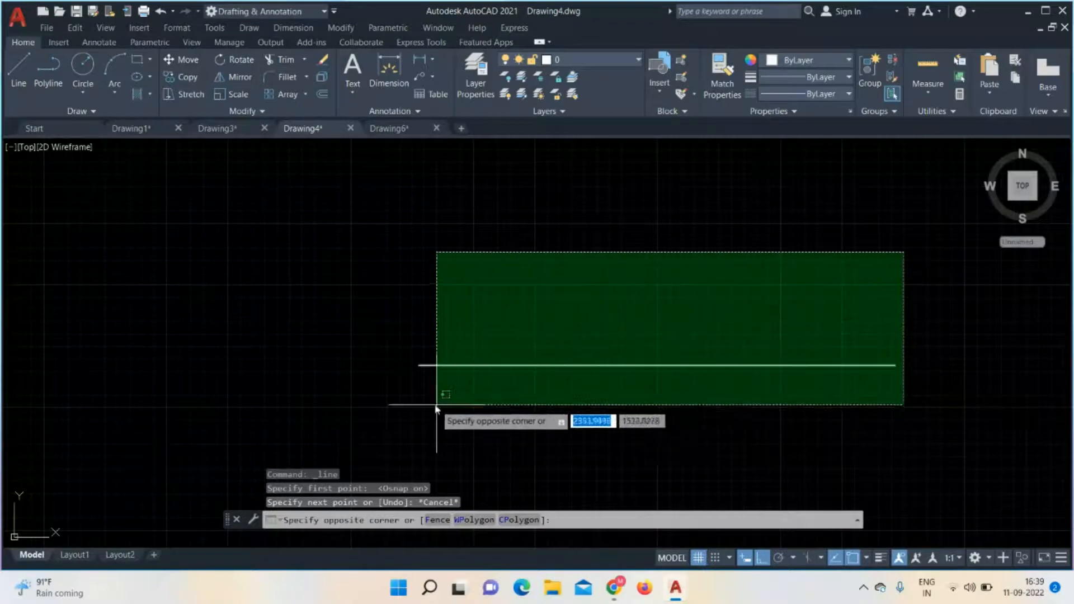
{"action": "left_click", "coordinate": [356, 411]}
{"action": "key", "text": "Delete"}
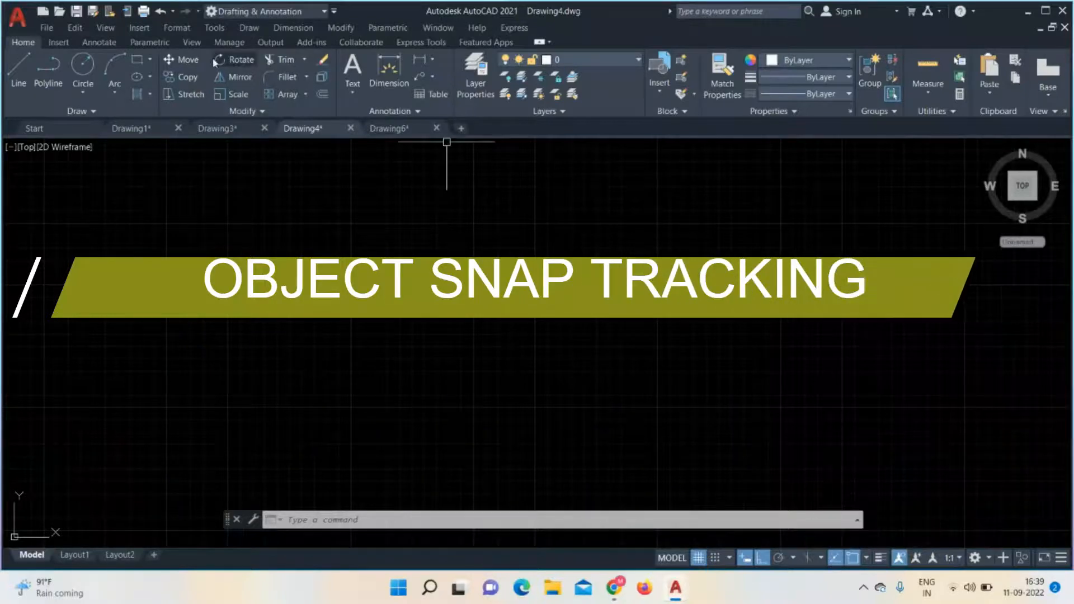
- Draw a circle about 528 units in diameter in the empty drawing area
{"action": "left_click", "coordinate": [83, 66]}
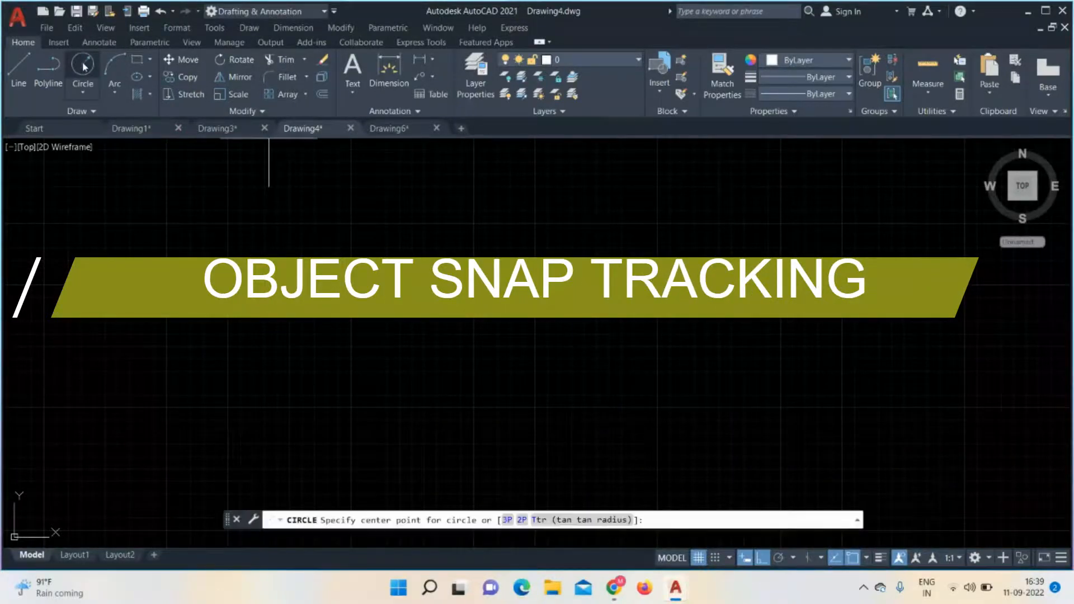
{"action": "left_click", "coordinate": [462, 244]}
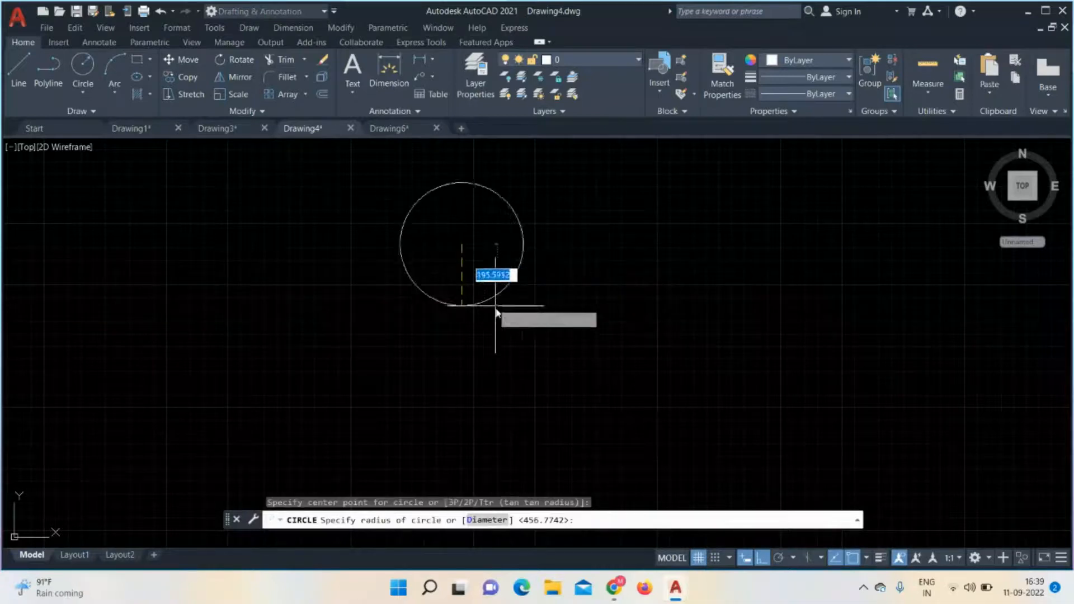
{"action": "left_click", "coordinate": [503, 309]}
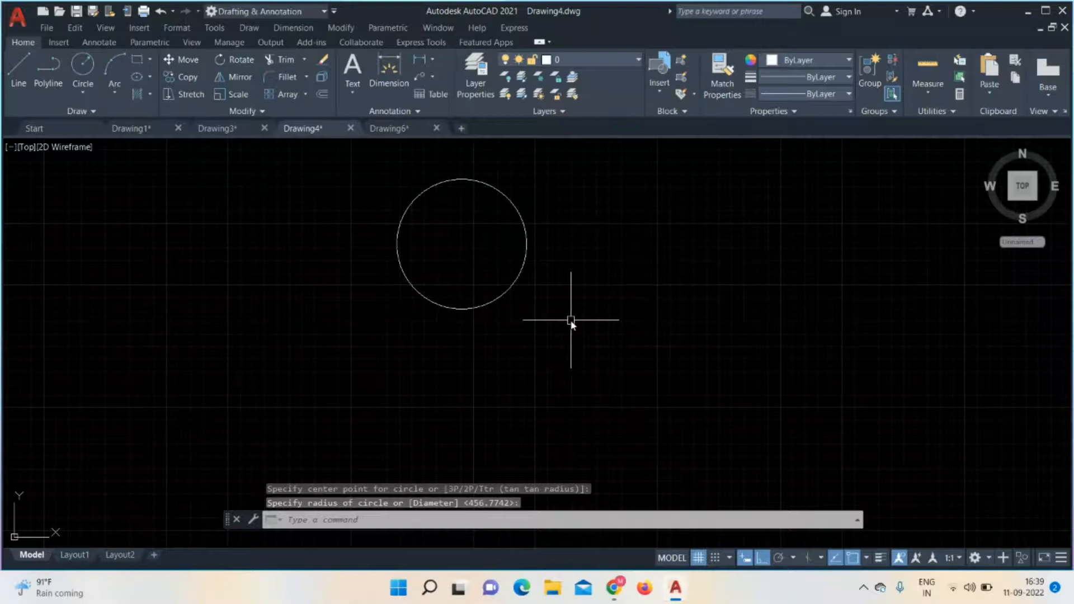
- Draw a horizontal line between the circle's left and right quadrants, and check the extension tracking from its right end
{"action": "left_click", "coordinate": [18, 70]}
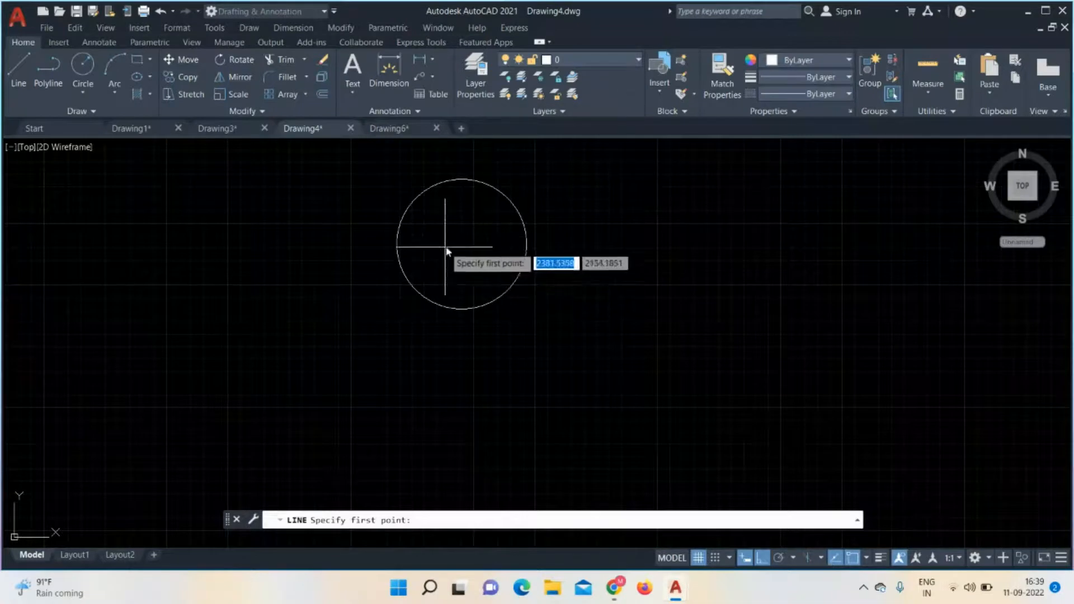
{"action": "scroll", "coordinate": [462, 246], "scroll_direction": "up", "scroll_amount": 4}
{"action": "scroll", "coordinate": [462, 246], "scroll_direction": "down", "scroll_amount": 2}
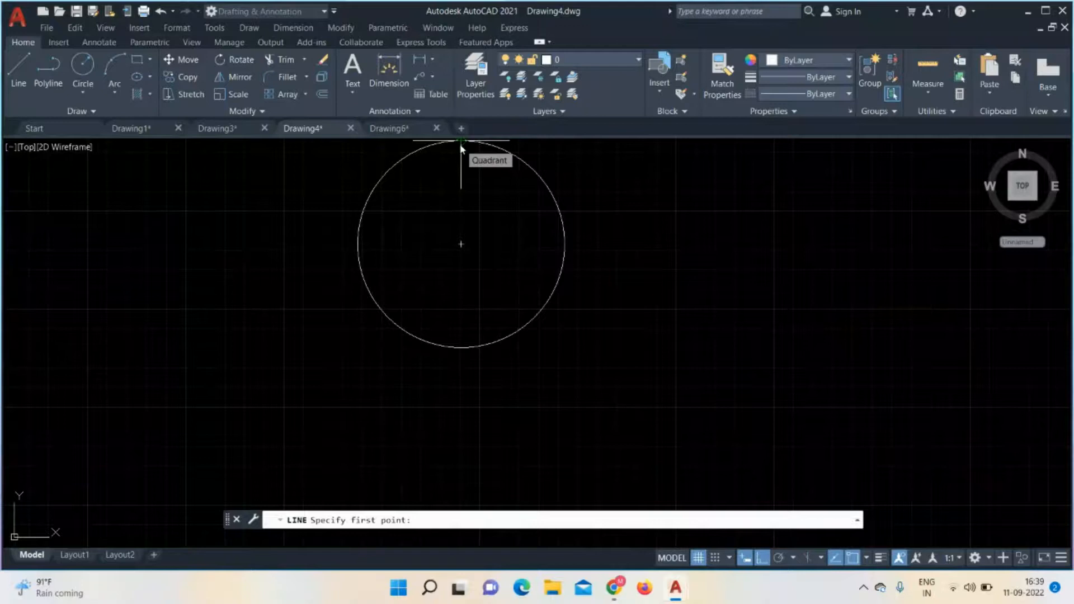
{"action": "middle_click_drag", "start_coordinate": [460, 148], "coordinate": [461, 193]}
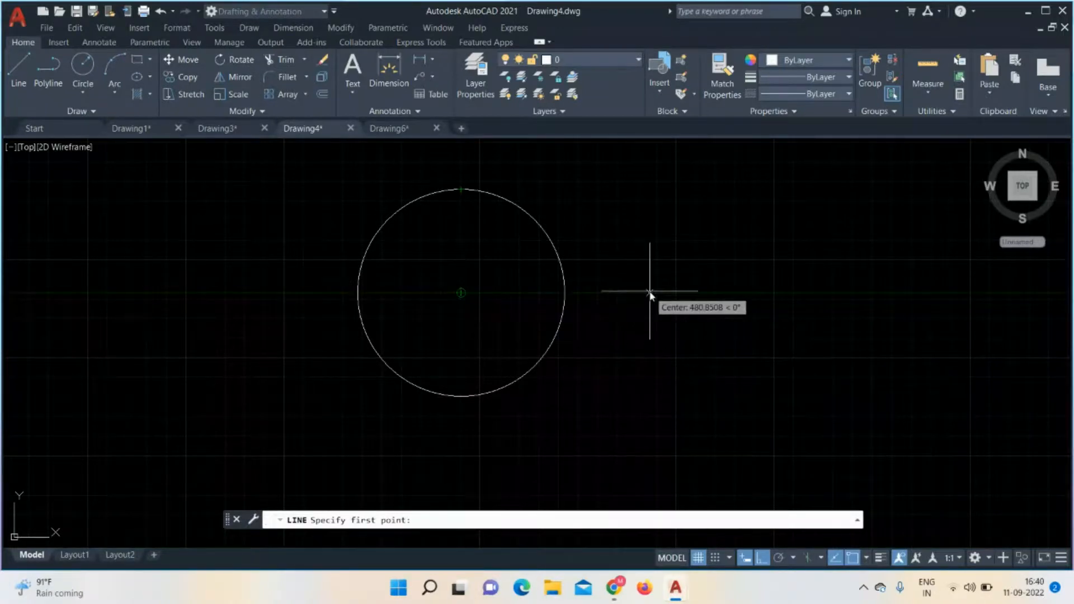
{"action": "left_click", "coordinate": [358, 293]}
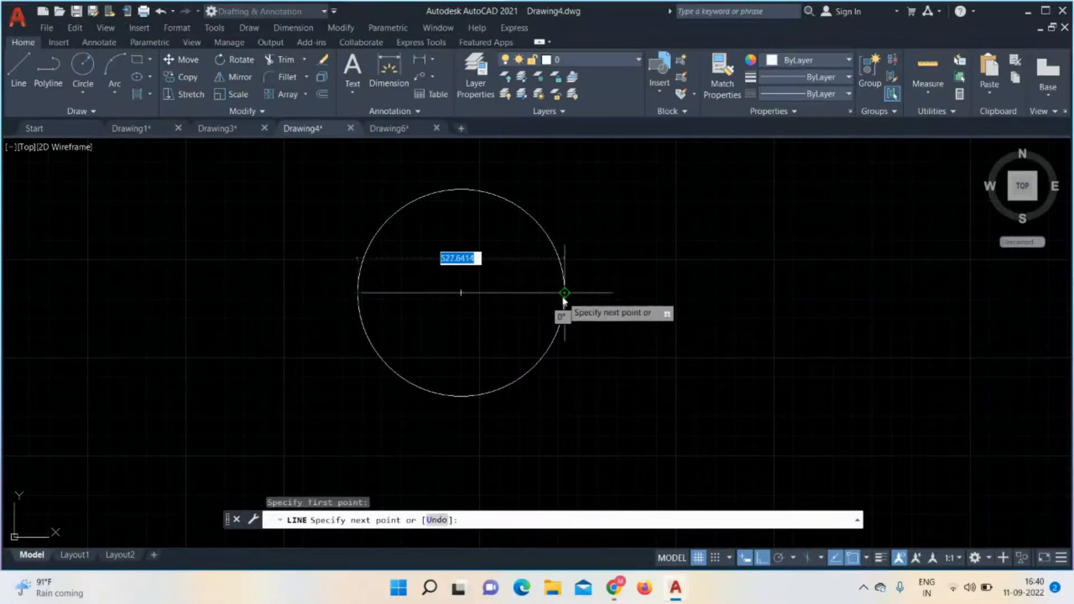
{"action": "left_click", "coordinate": [565, 293]}
{"action": "key", "text": "Escape"}
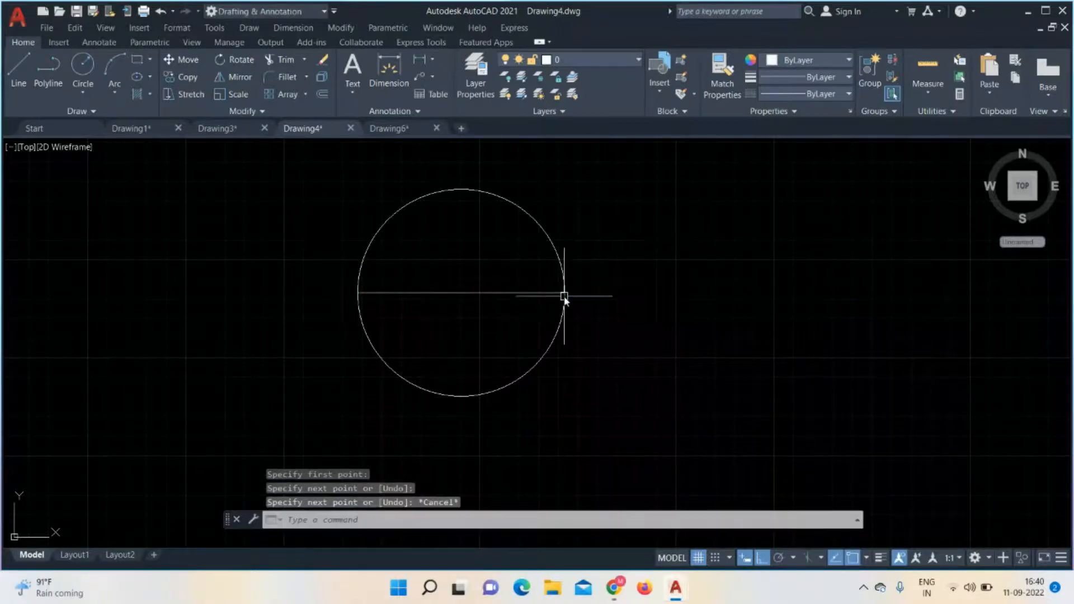
{"action": "key", "text": "Return"}
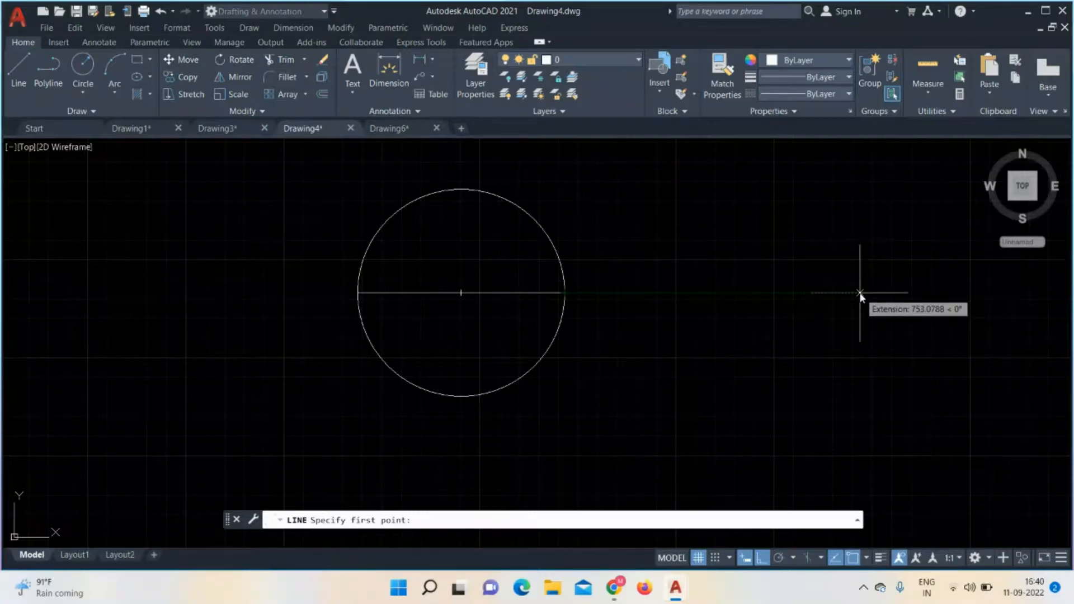
{"action": "key", "text": "Escape"}
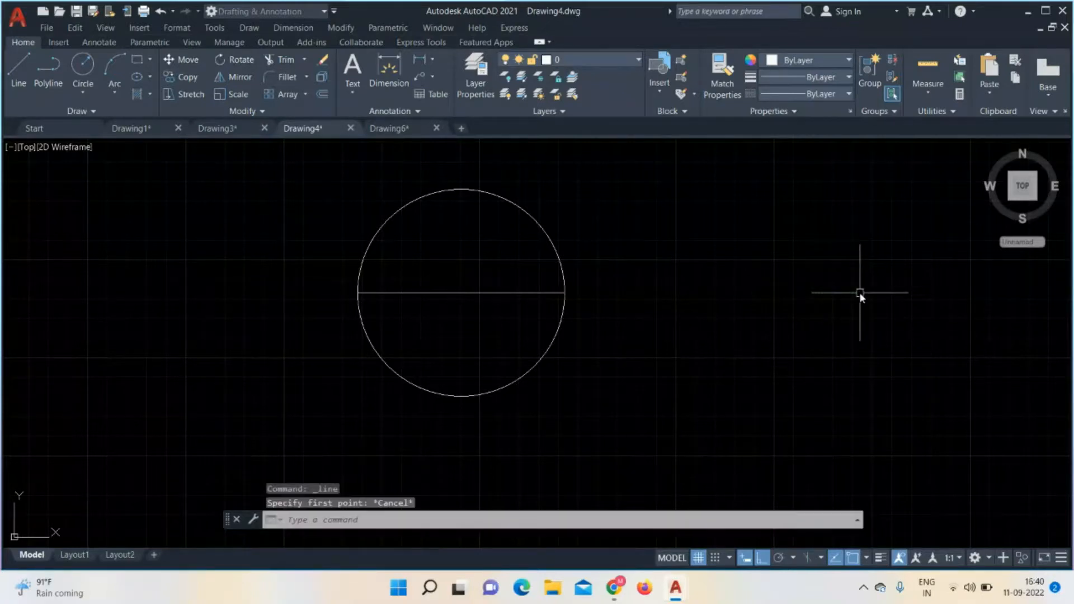
- Select the circle together with its diameter line and delete both
{"action": "left_click", "coordinate": [301, 195]}
{"action": "left_click", "coordinate": [612, 435]}
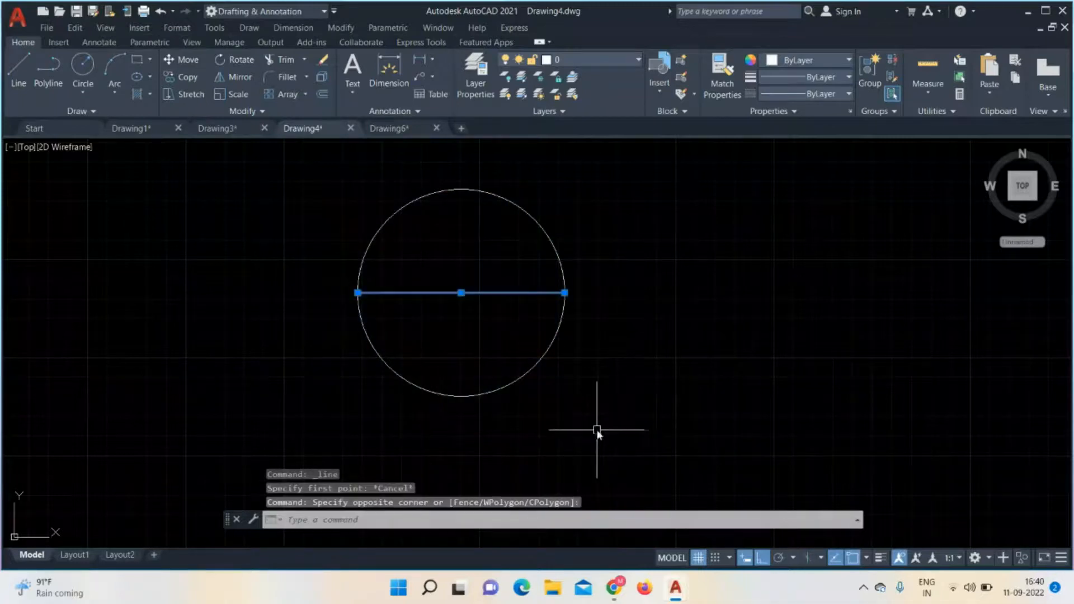
{"action": "left_click", "coordinate": [597, 172]}
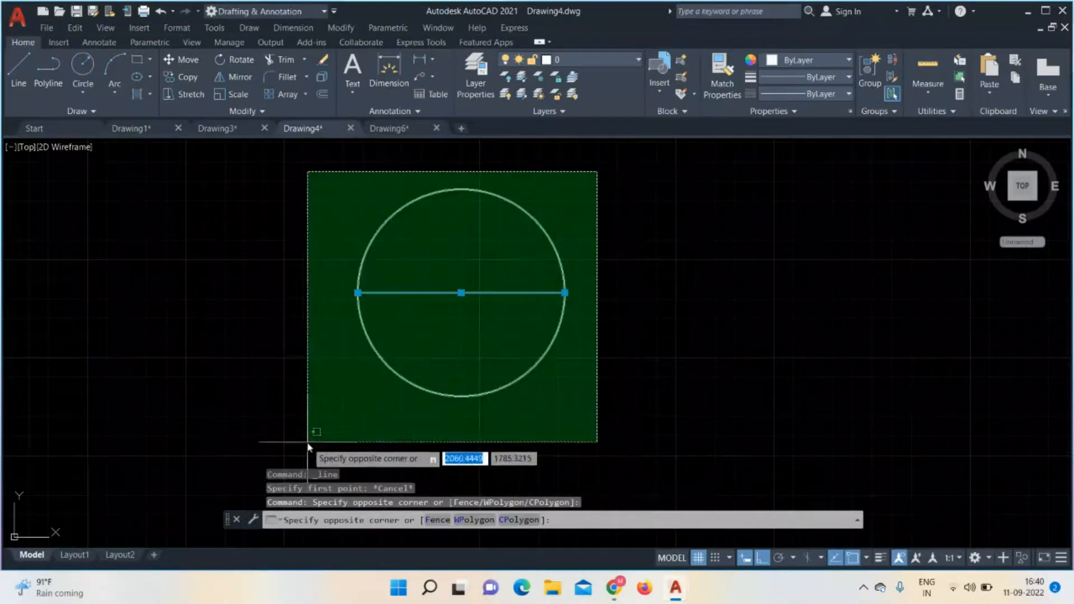
{"action": "left_click", "coordinate": [308, 442]}
{"action": "key", "text": "Delete"}
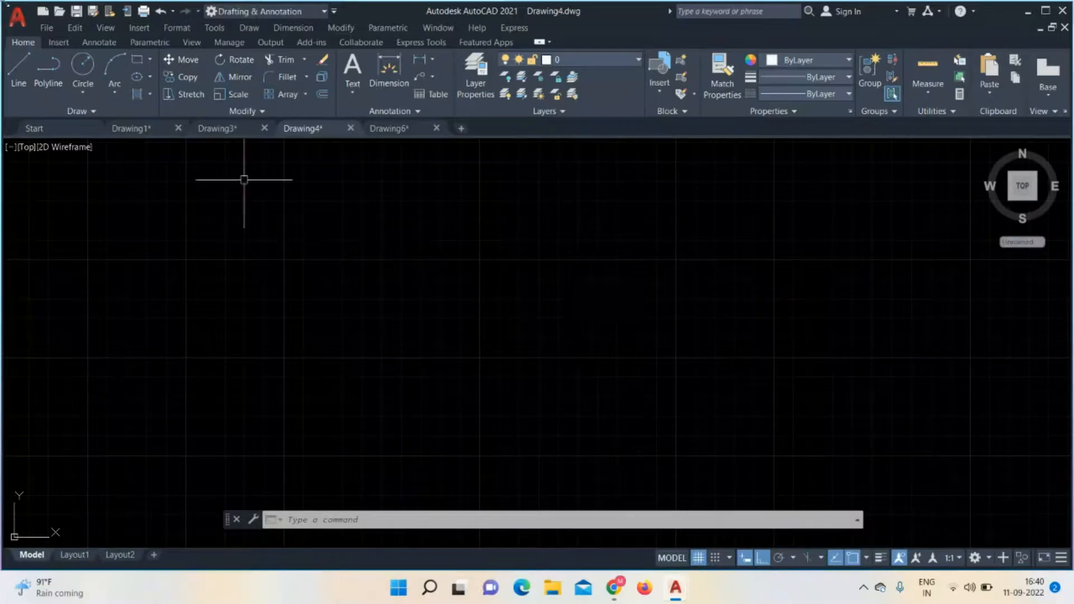
- With Ortho on, draw four connected line segments running right, down, left, and up past the first segment
{"action": "left_click", "coordinate": [22, 64]}
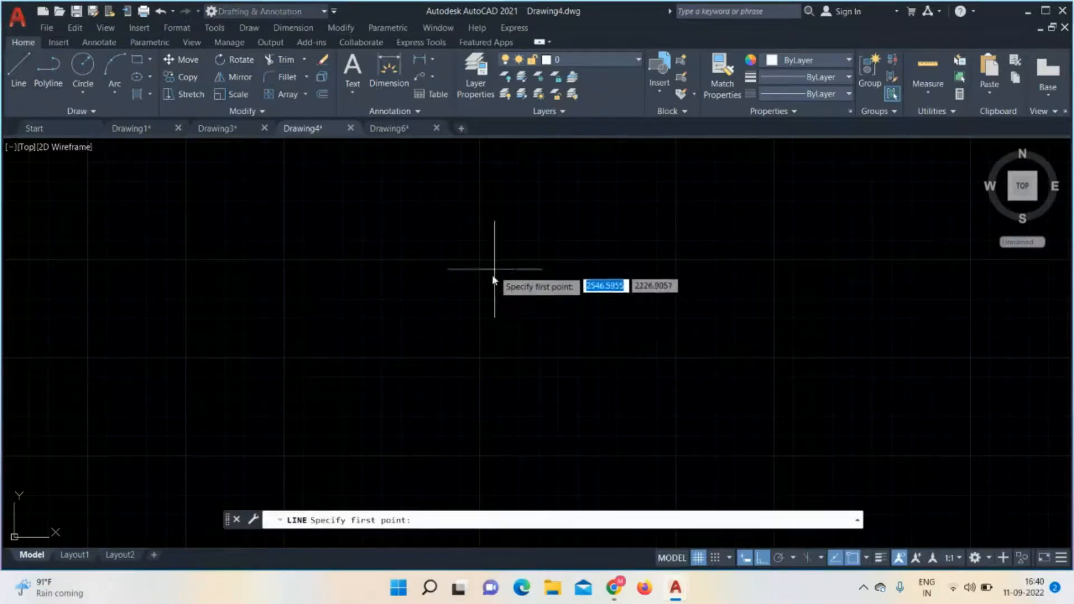
{"action": "left_click", "coordinate": [324, 301]}
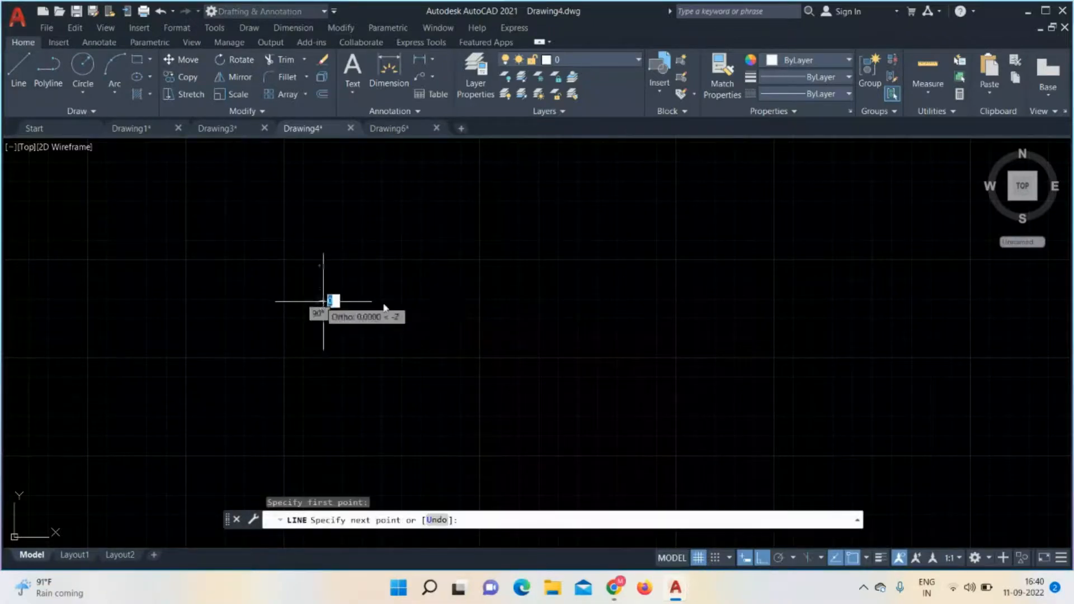
{"action": "left_click", "coordinate": [716, 288]}
{"action": "left_click", "coordinate": [715, 448]}
{"action": "left_click", "coordinate": [447, 412]}
{"action": "left_click", "coordinate": [419, 157]}
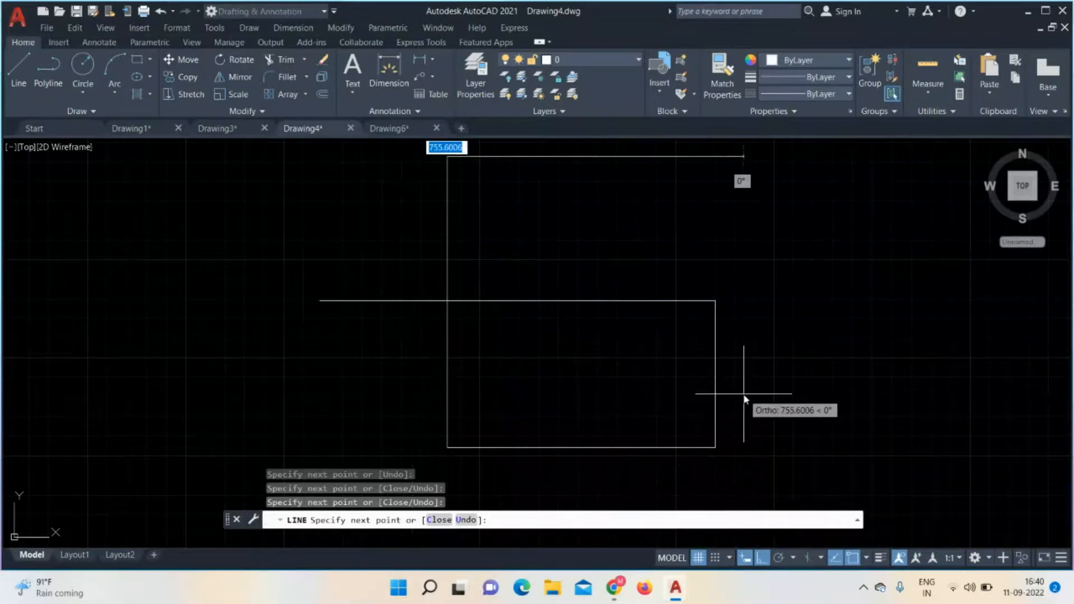
{"action": "key", "text": "Escape"}
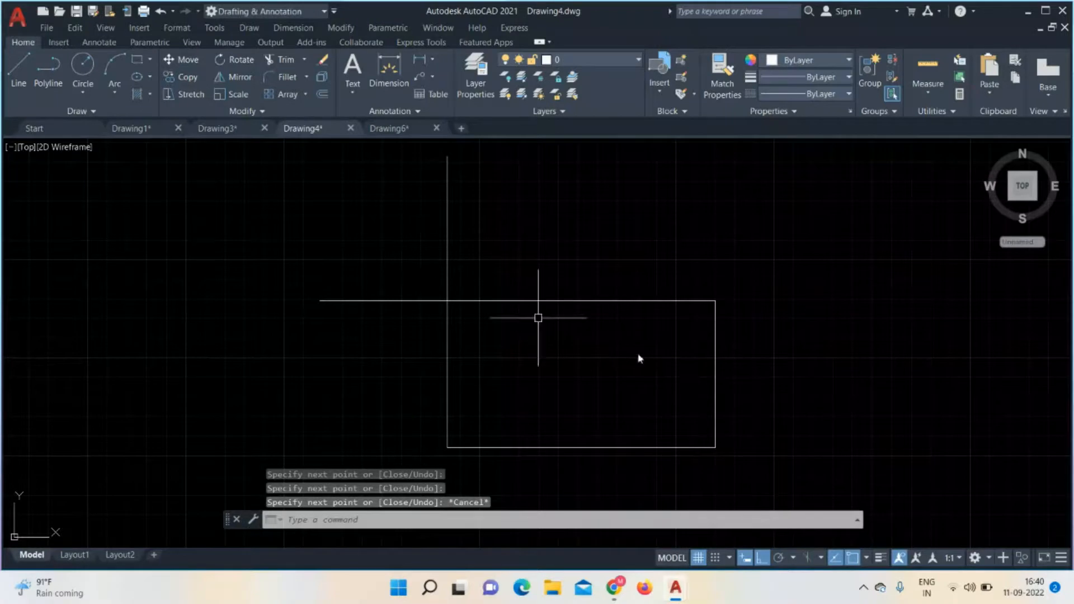
- With Ortho off, draw five connected line segments at free angles around and across the existing lines
{"action": "left_click", "coordinate": [762, 559]}
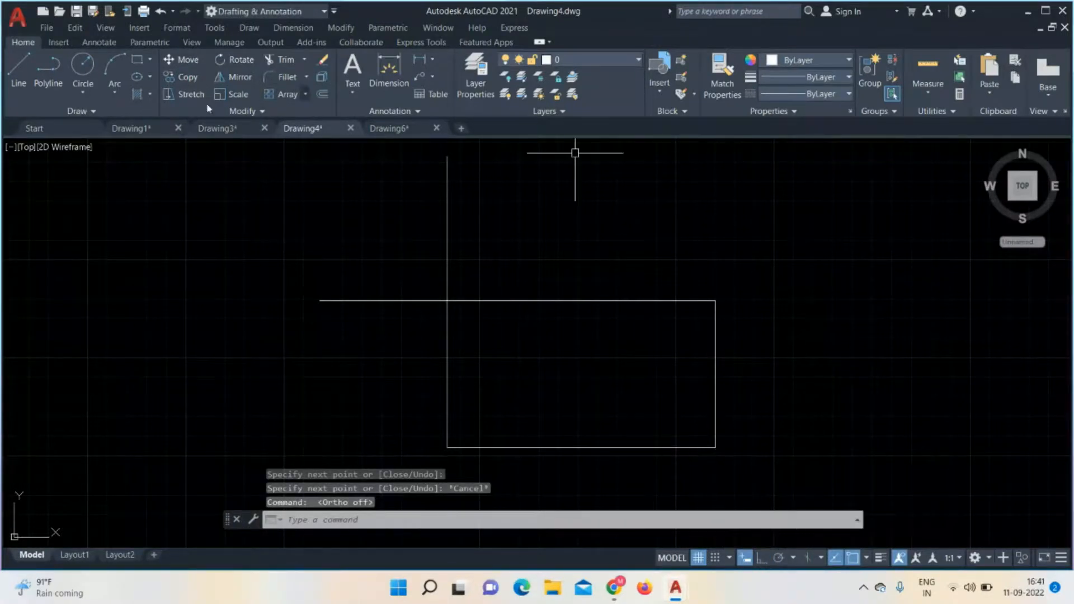
{"action": "left_click", "coordinate": [21, 79]}
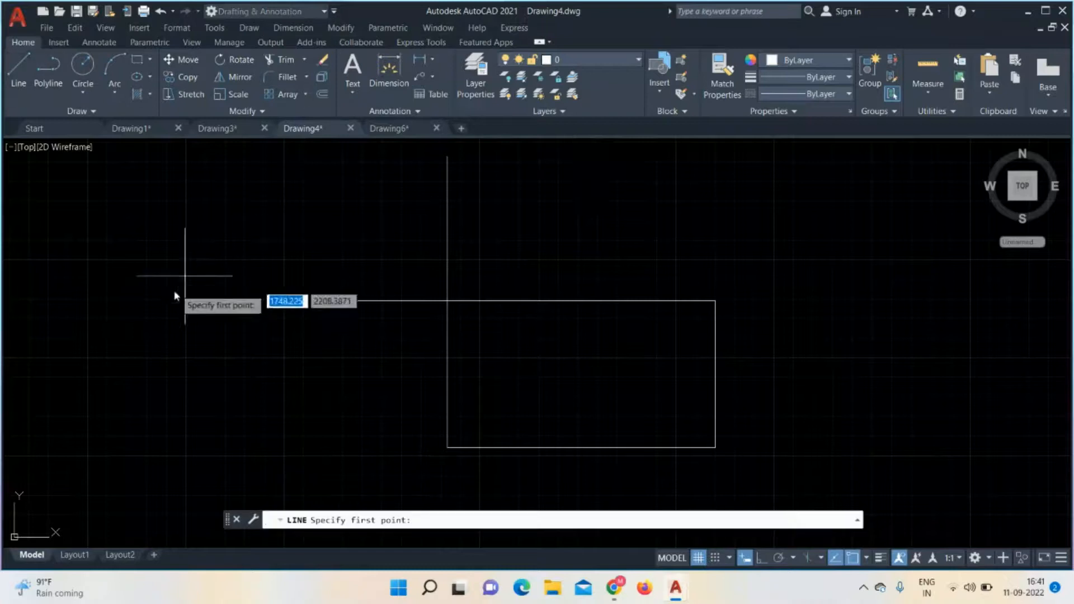
{"action": "left_click", "coordinate": [134, 328]}
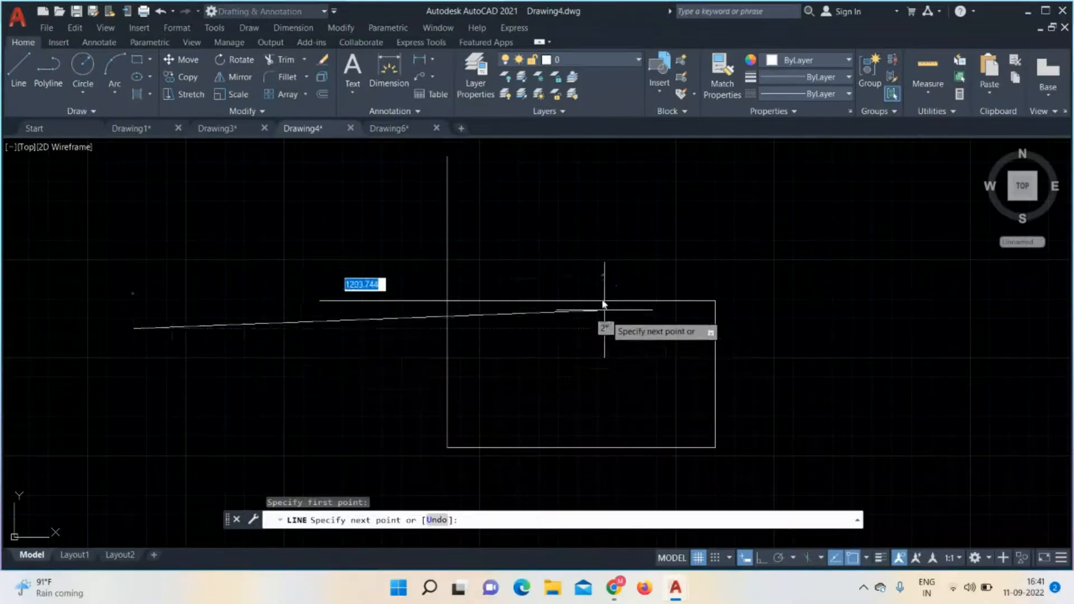
{"action": "left_click", "coordinate": [599, 188]}
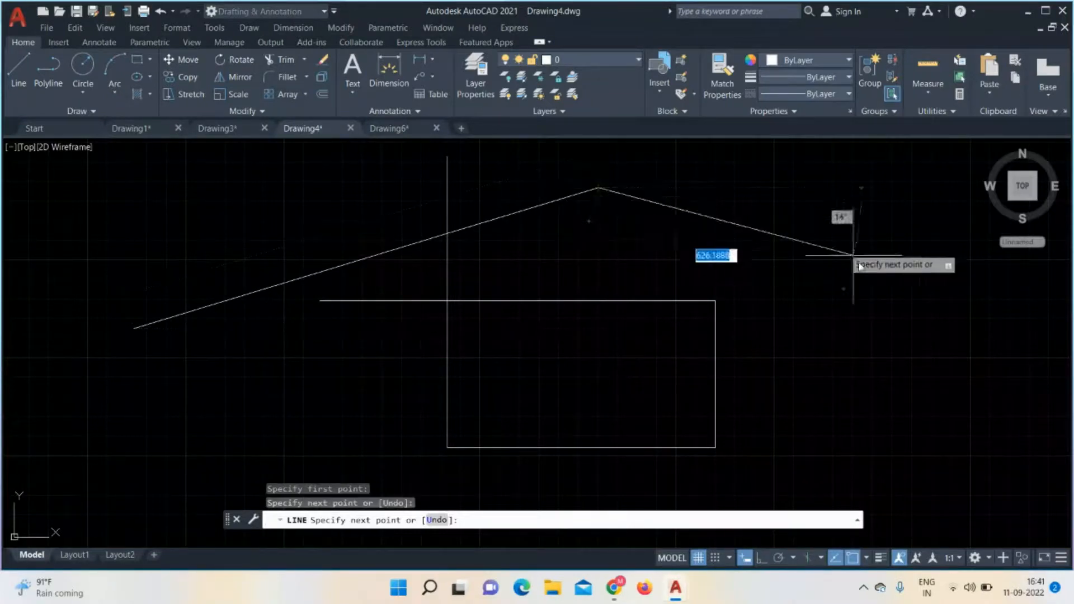
{"action": "left_click", "coordinate": [930, 336]}
{"action": "left_click", "coordinate": [810, 454]}
{"action": "left_click", "coordinate": [669, 386]}
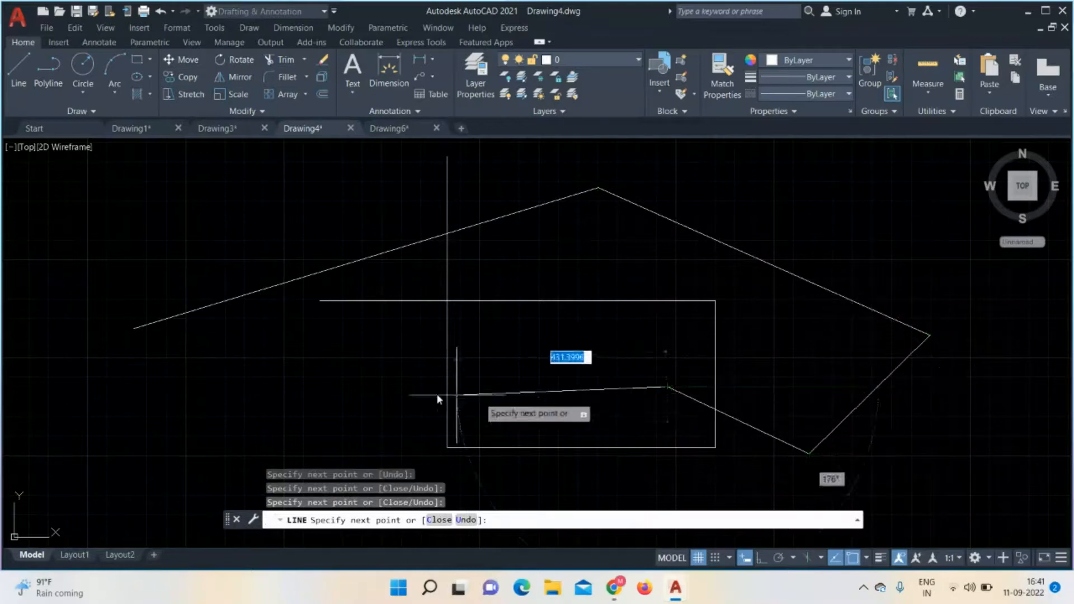
{"action": "left_click", "coordinate": [334, 387]}
{"action": "key", "text": "Escape"}
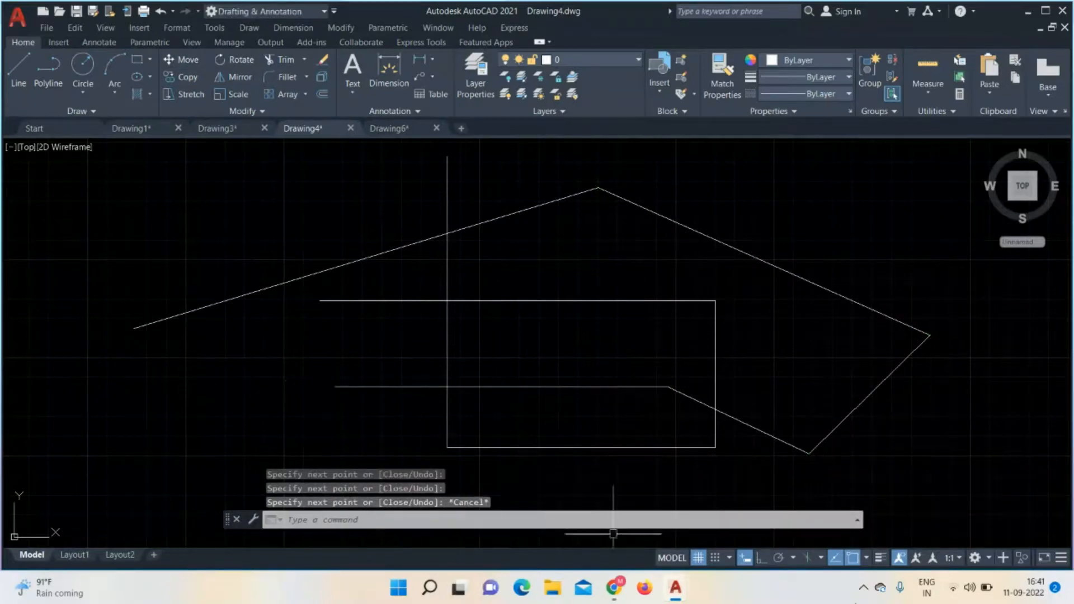
- Turn Ortho back on and delete all the lines in the drawing
{"action": "left_click", "coordinate": [765, 562]}
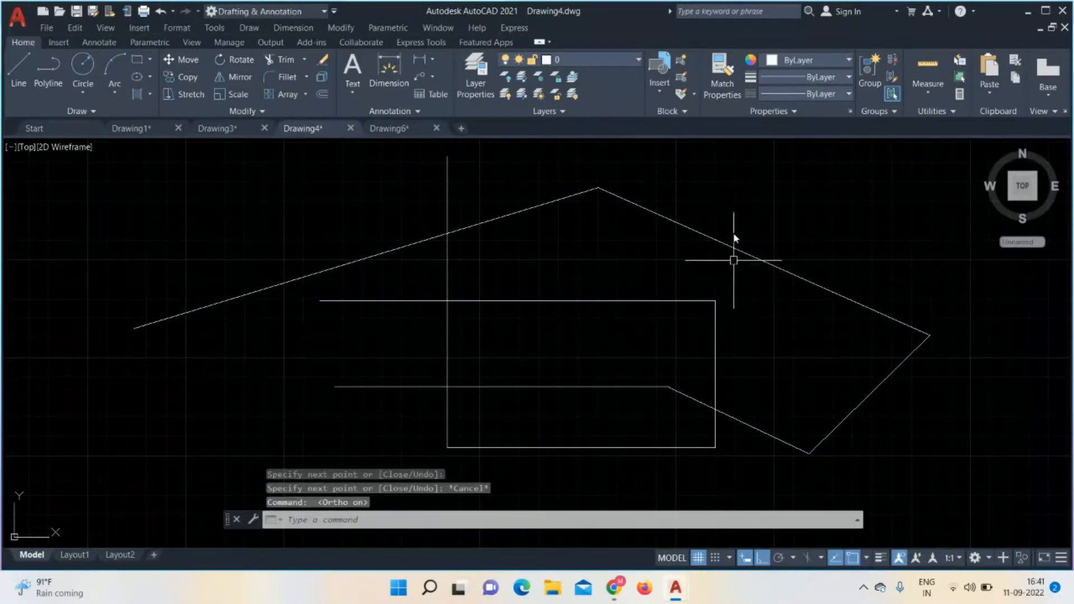
{"action": "left_click", "coordinate": [930, 162]}
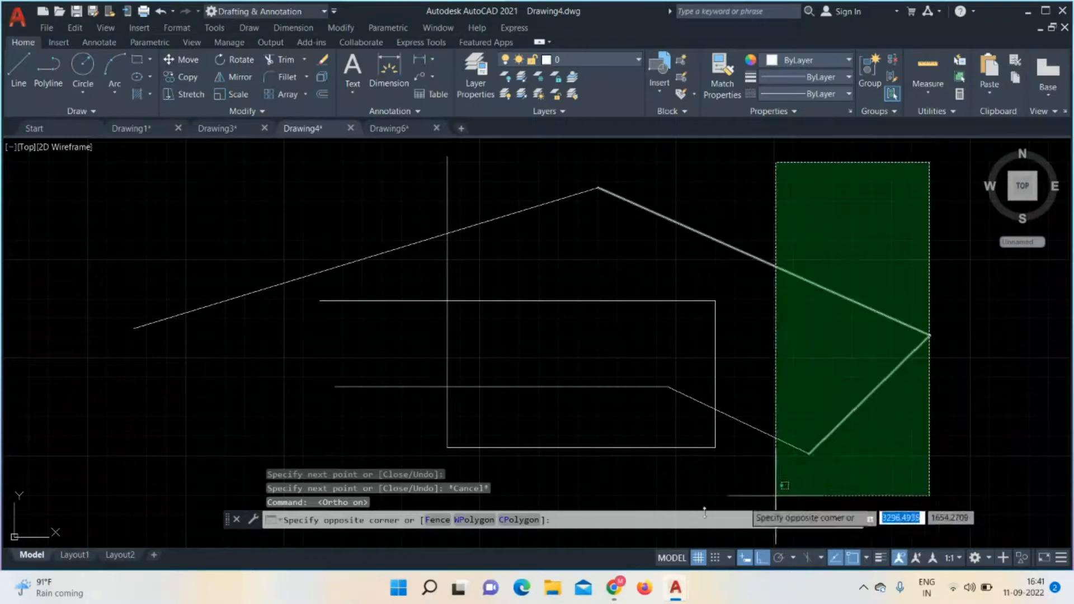
{"action": "left_click", "coordinate": [219, 443]}
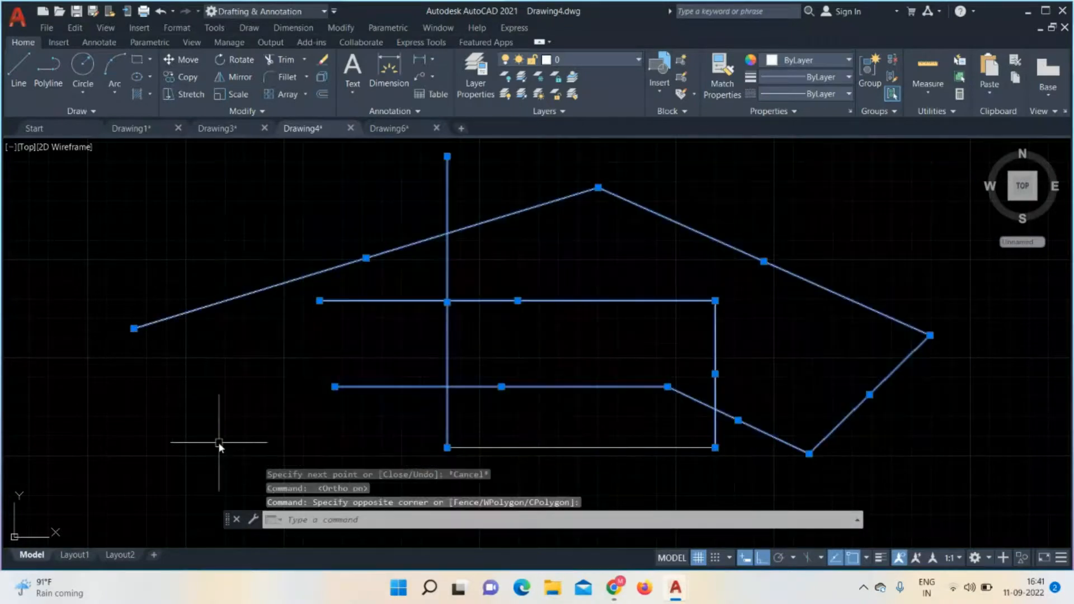
{"action": "key", "text": "Delete"}
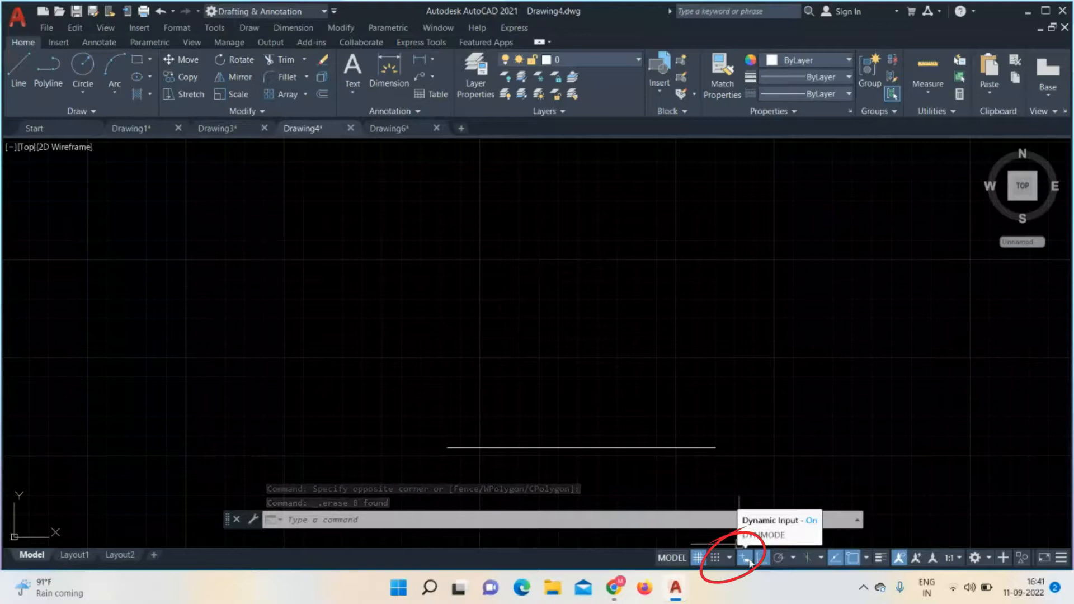
{"action": "left_click", "coordinate": [553, 448]}
{"action": "key", "text": "Delete"}
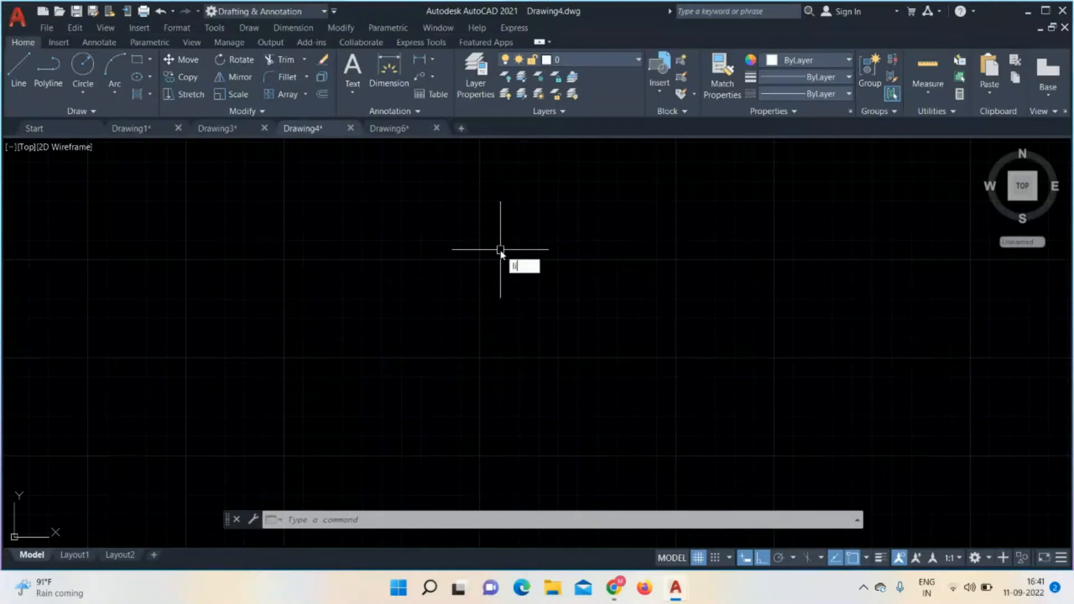
- Try entering the LINE command at the crosshair with Dynamic Input on, and clear the entry
{"action": "type", "text": "ne"}
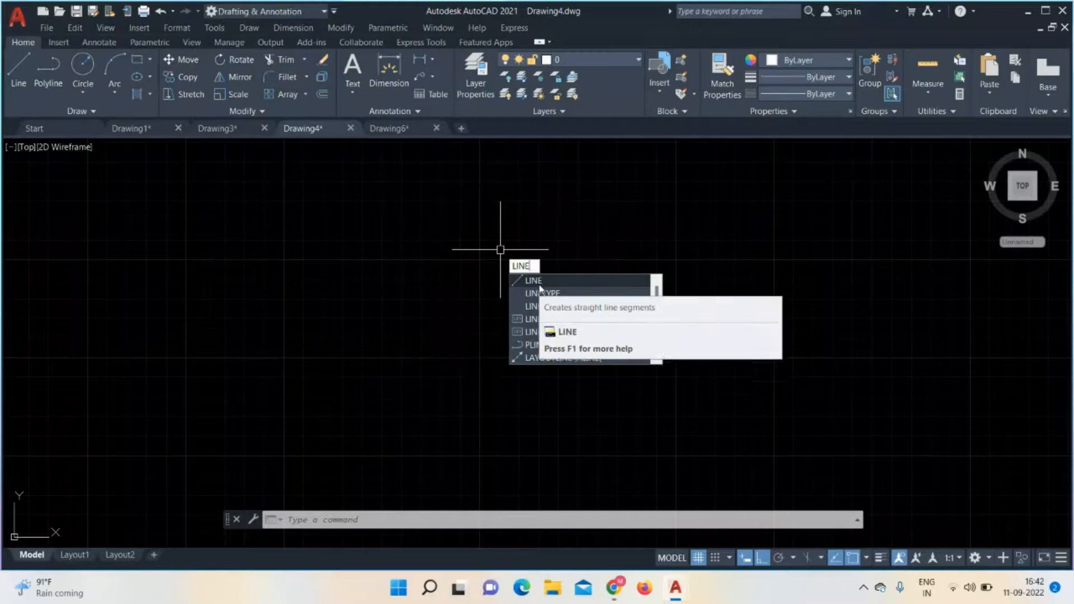
{"action": "key", "text": "BackSpace"}
{"action": "key", "text": "BackSpace"}
{"action": "key", "text": "BackSpace"}
{"action": "key", "text": "BackSpace"}
{"action": "left_click", "coordinate": [693, 285]}
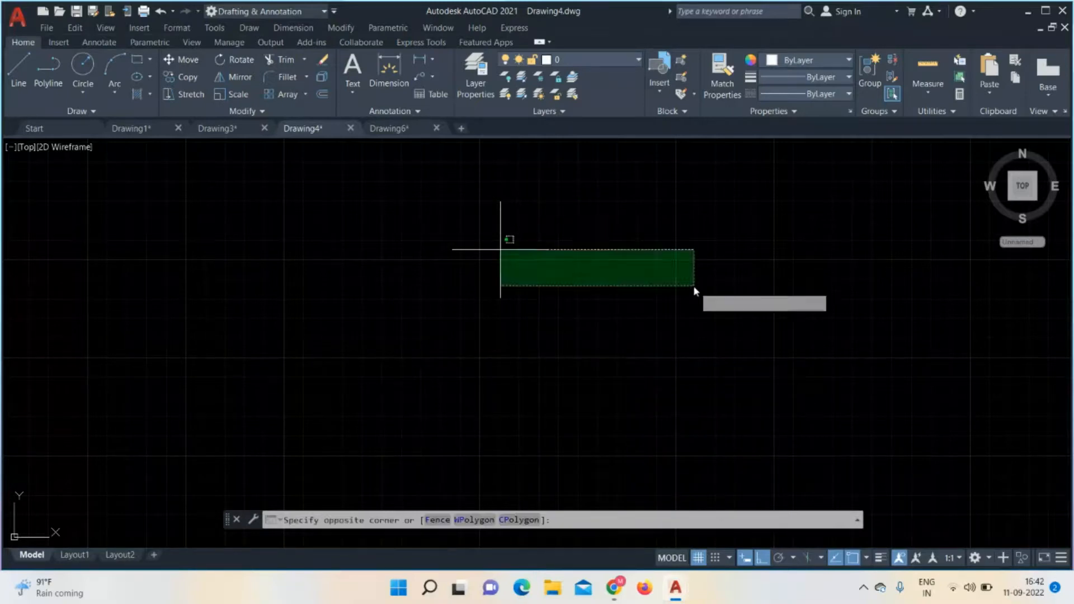
{"action": "left_click", "coordinate": [789, 469]}
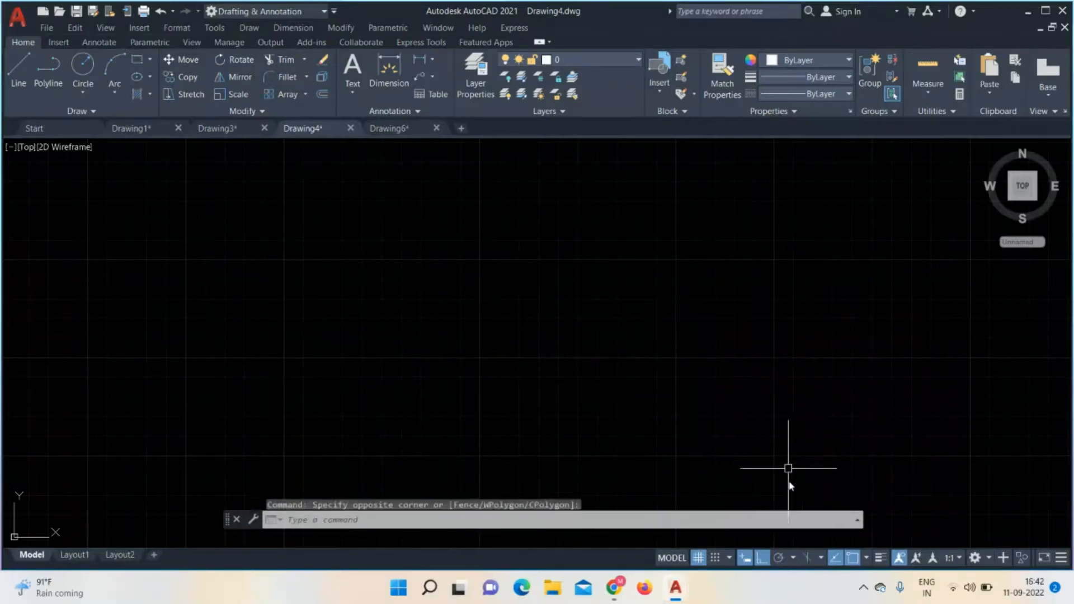
- With Dynamic Input off, try entering LINE in the command line, and turn Dynamic Input back on
{"action": "left_click", "coordinate": [744, 561]}
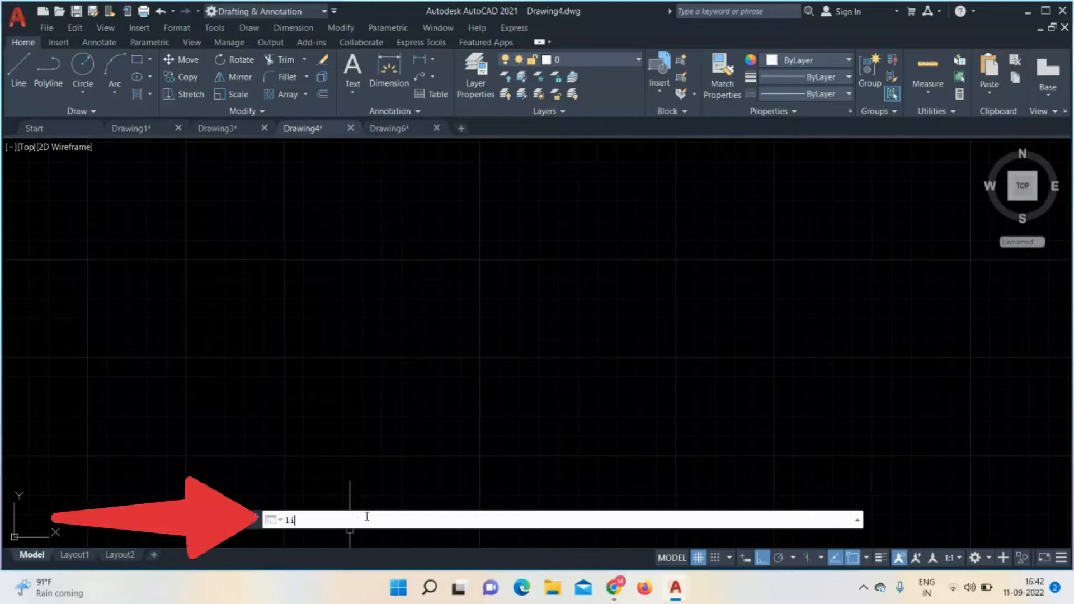
{"action": "type", "text": "n"}
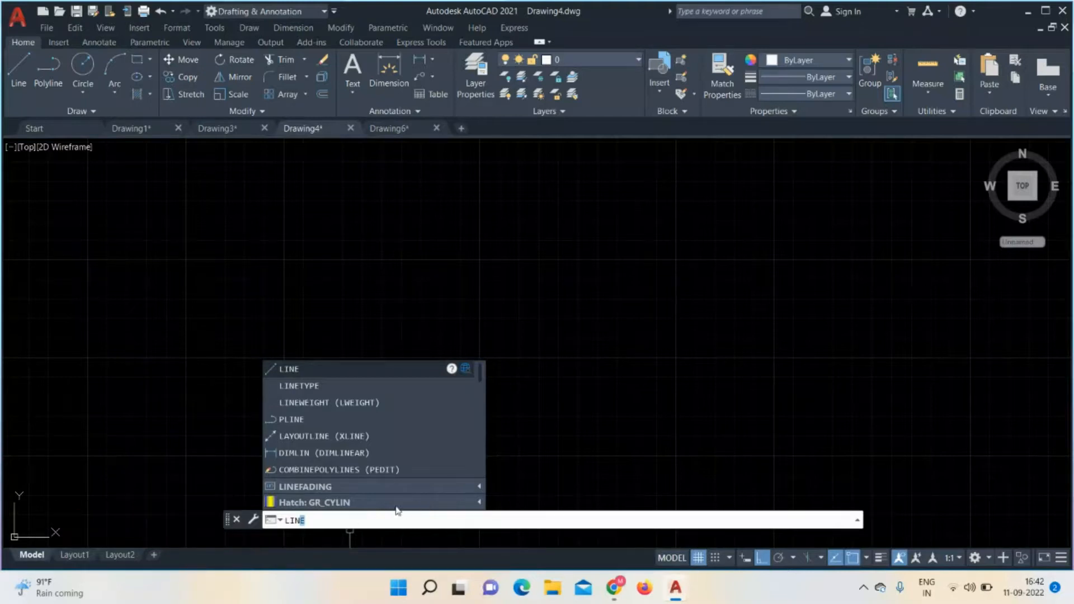
{"action": "left_click", "coordinate": [218, 348]}
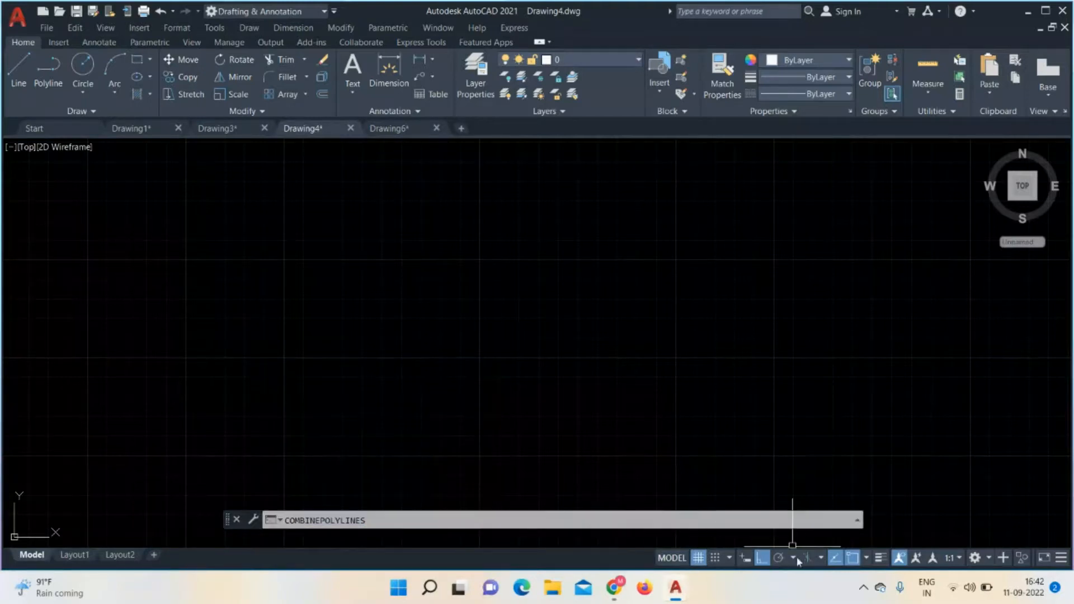
{"action": "left_click", "coordinate": [745, 558]}
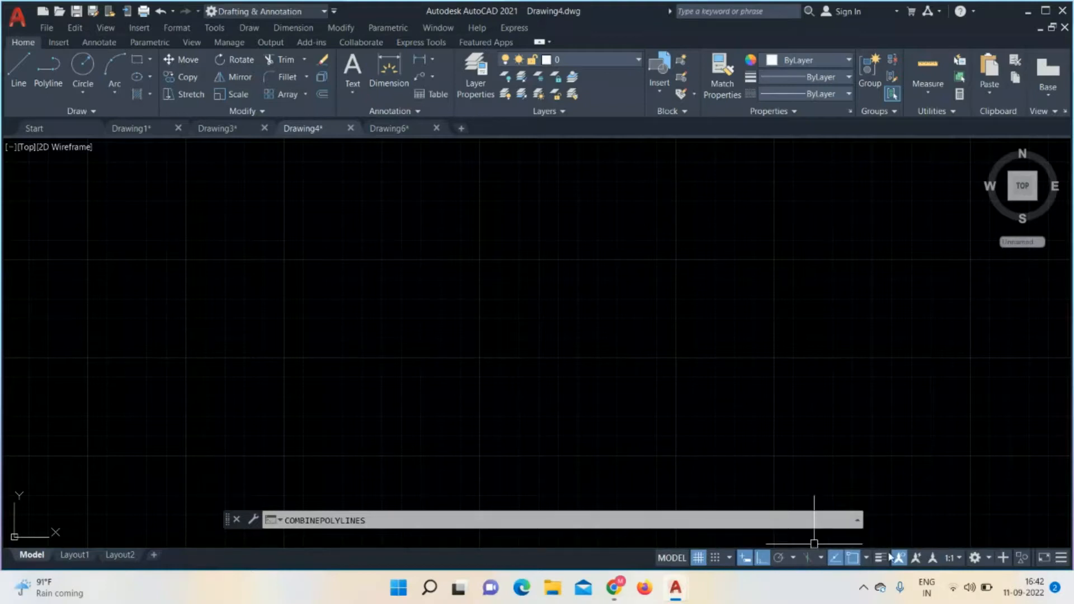
- Remove Dynamic Input from the status bar's displayed tools and add it back
{"action": "left_click", "coordinate": [1061, 558]}
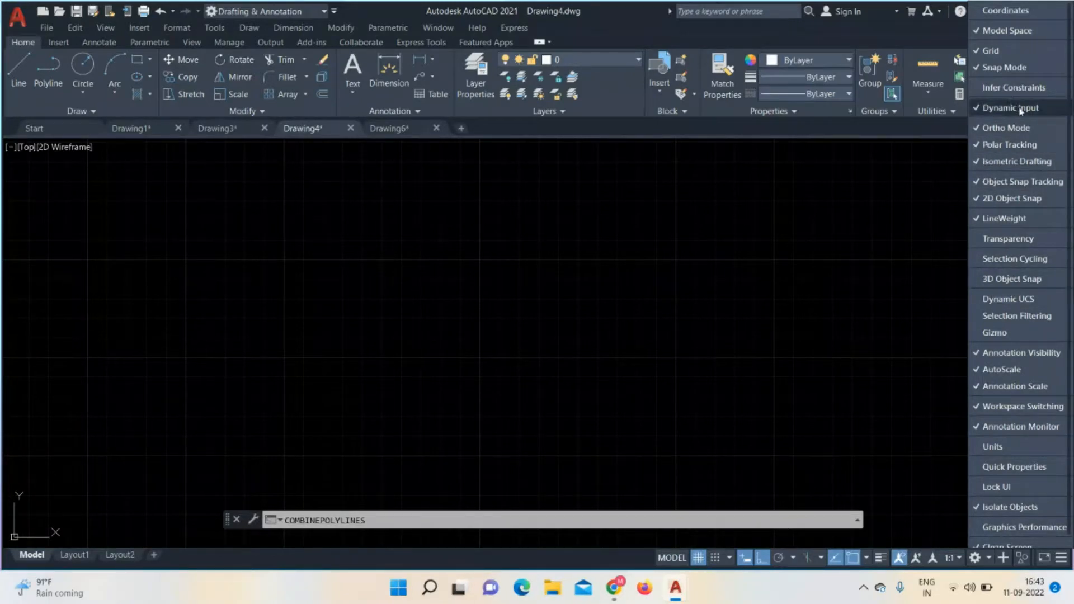
{"action": "left_click", "coordinate": [982, 108]}
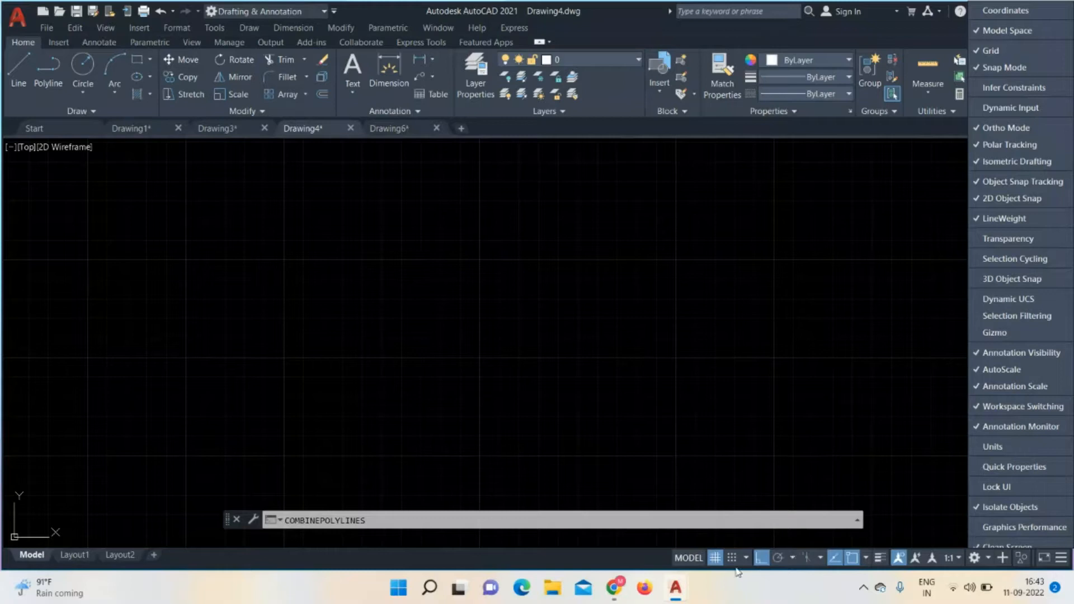
{"action": "left_click", "coordinate": [885, 433]}
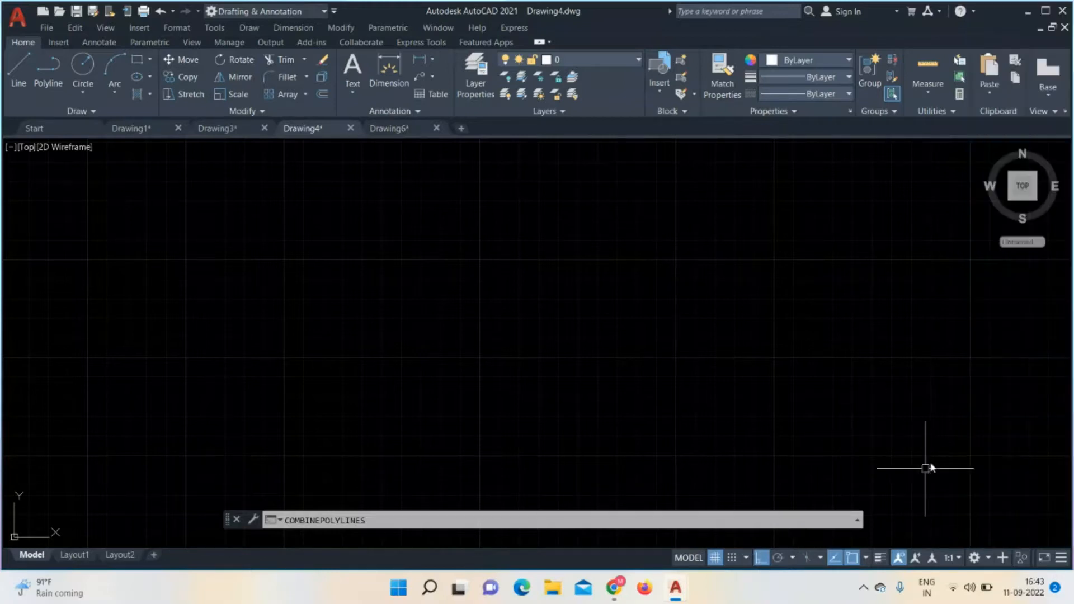
{"action": "left_click", "coordinate": [1061, 558]}
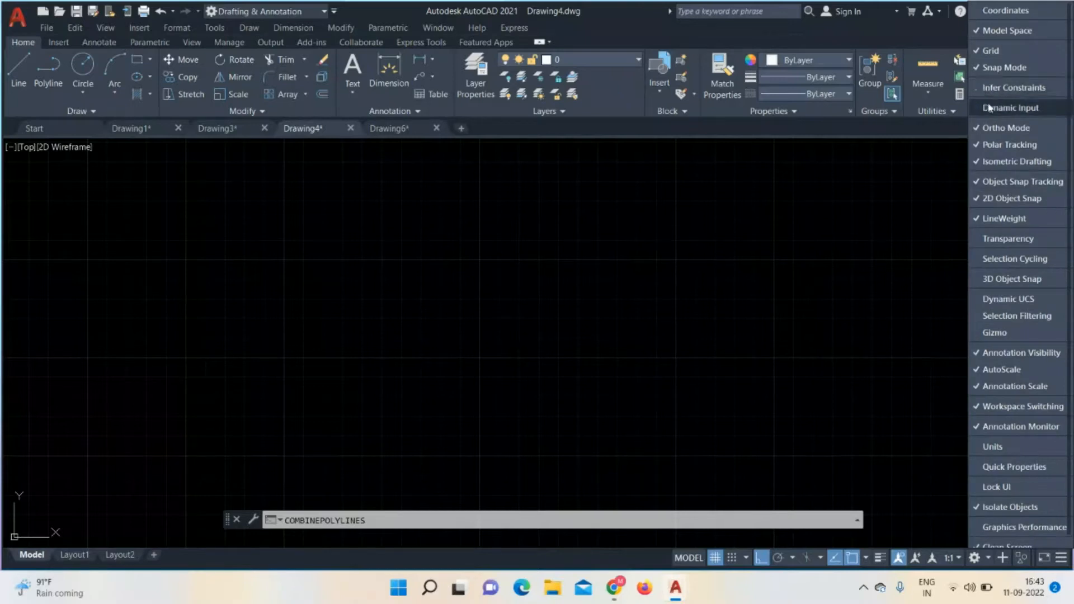
{"action": "left_click", "coordinate": [986, 108]}
{"action": "left_click", "coordinate": [859, 267]}
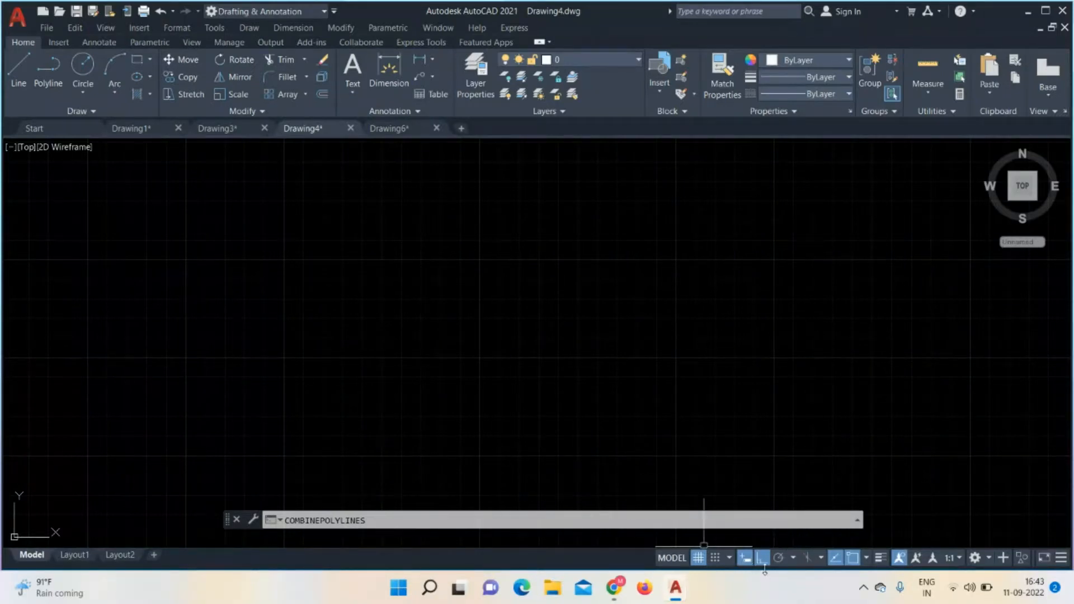
- Review the object snap options, and draw one long horizontal line in the empty drawing area
{"action": "left_click", "coordinate": [867, 558]}
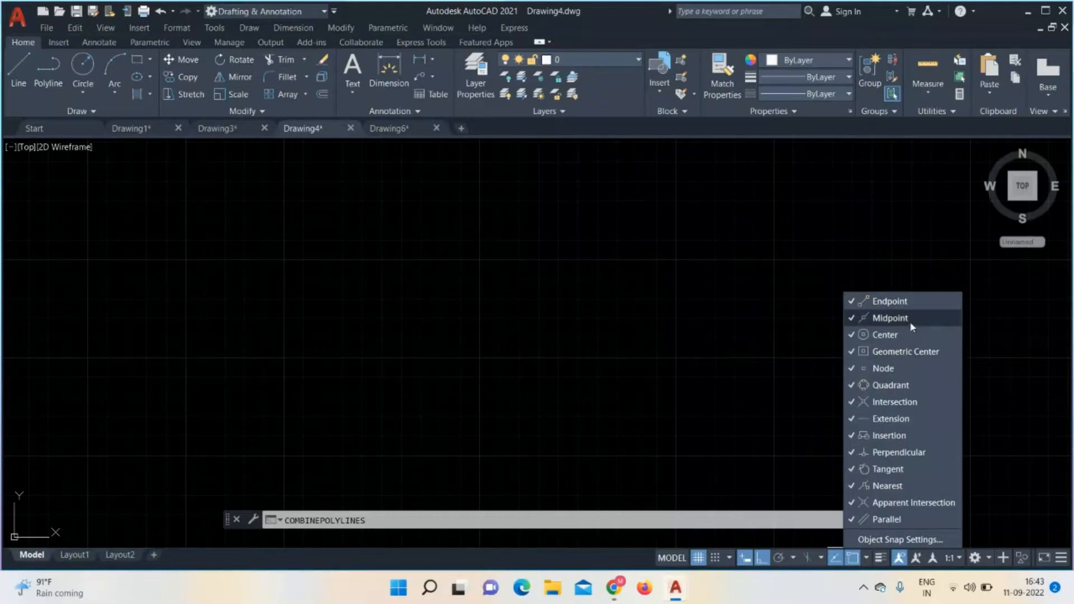
{"action": "left_click", "coordinate": [20, 64]}
{"action": "left_click", "coordinate": [255, 302]}
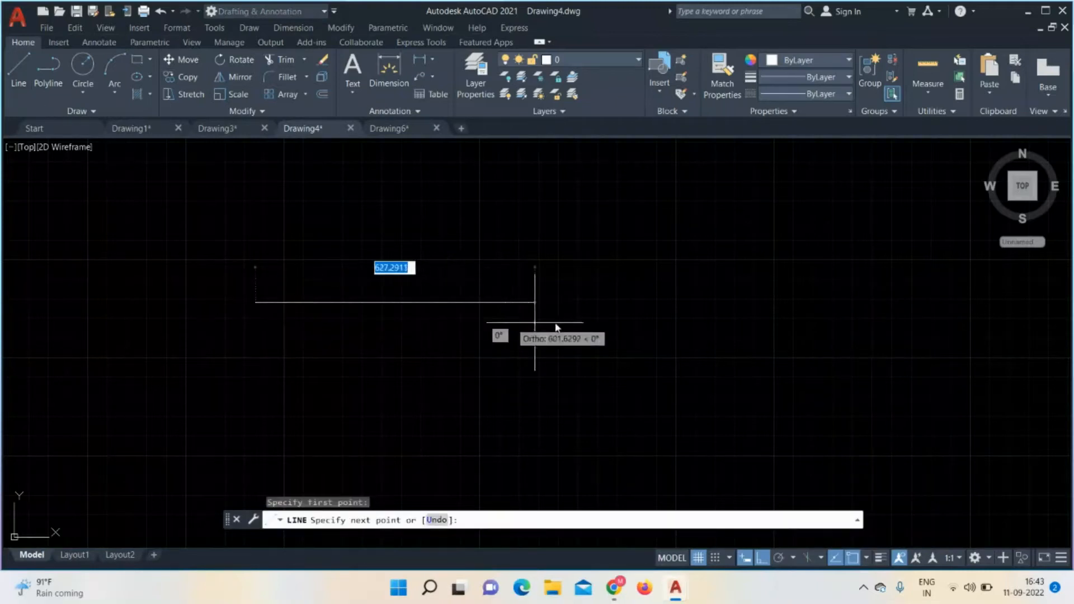
{"action": "left_click", "coordinate": [646, 320]}
{"action": "key", "text": "Escape"}
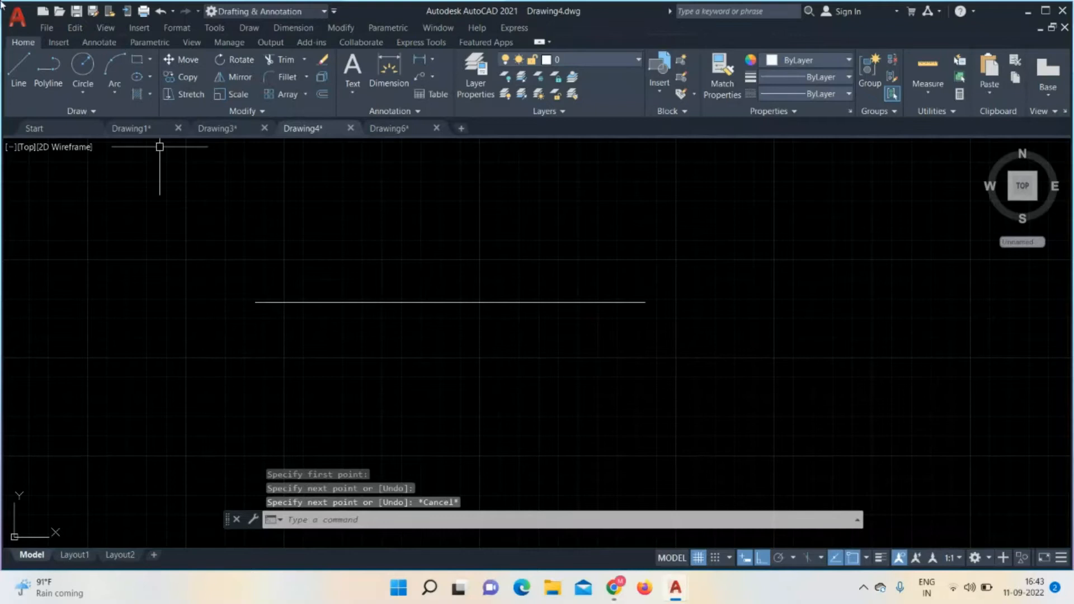
- Turn off the Endpoint, Midpoint and Center object snaps, and restart the Line command to check snapping on the horizontal line
{"action": "key", "text": "Return"}
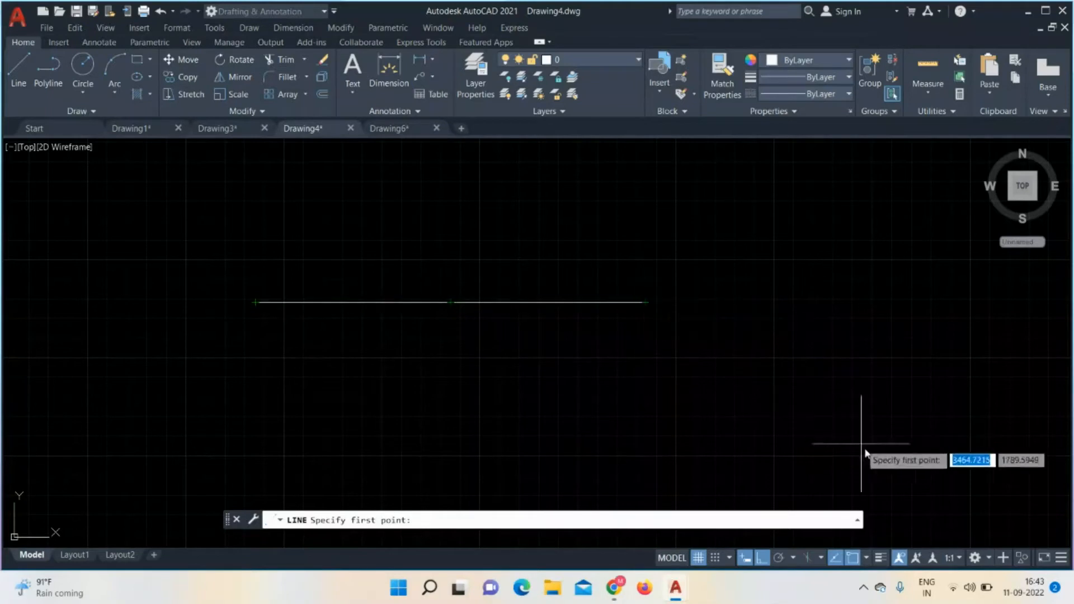
{"action": "left_click", "coordinate": [867, 557]}
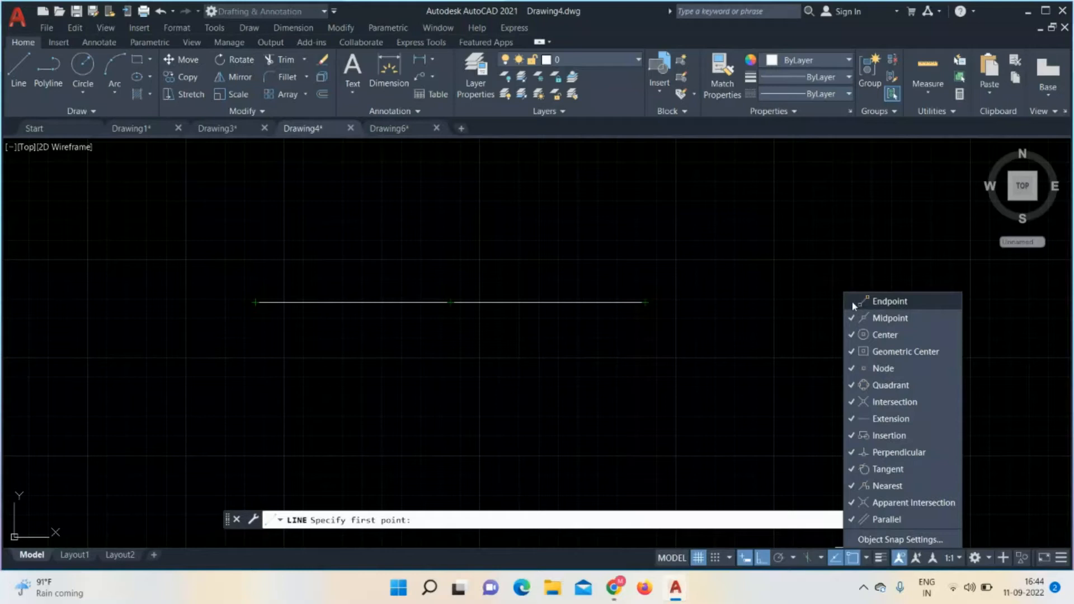
{"action": "left_click", "coordinate": [853, 318]}
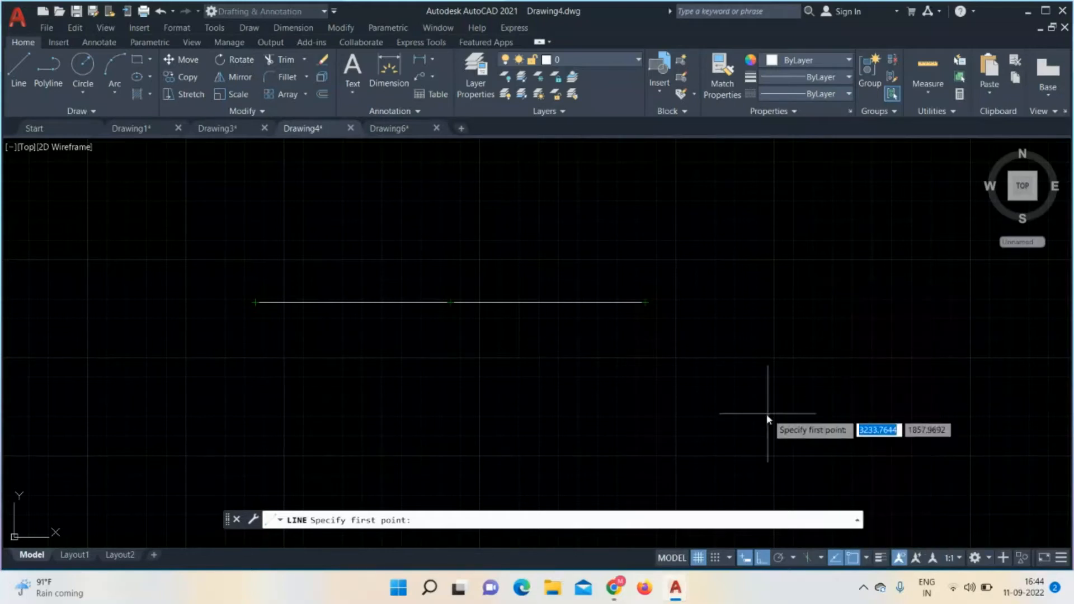
{"action": "key", "text": "Escape"}
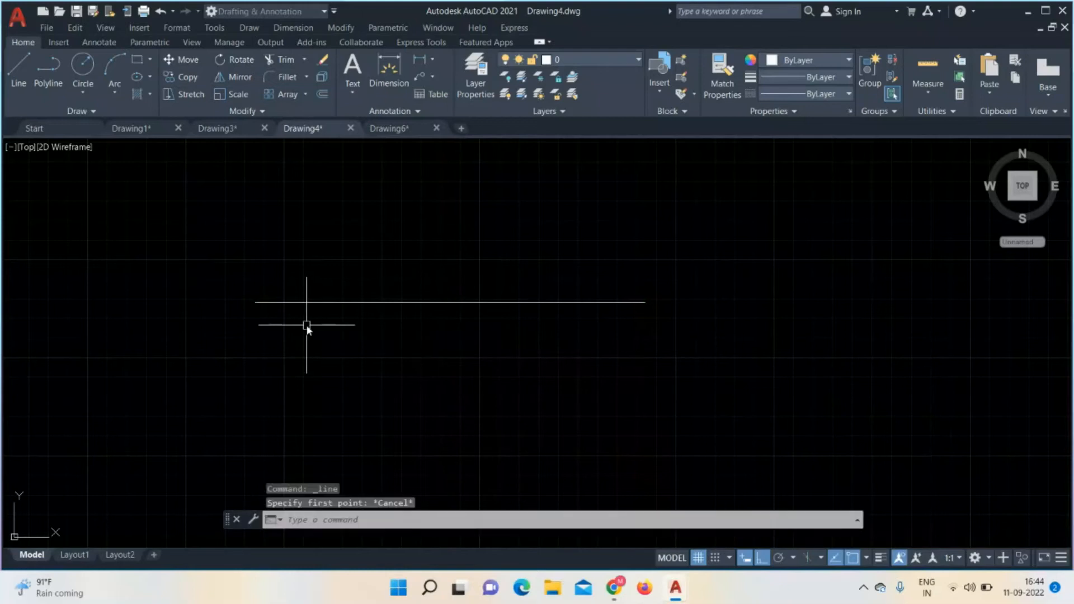
{"action": "key", "text": "Return"}
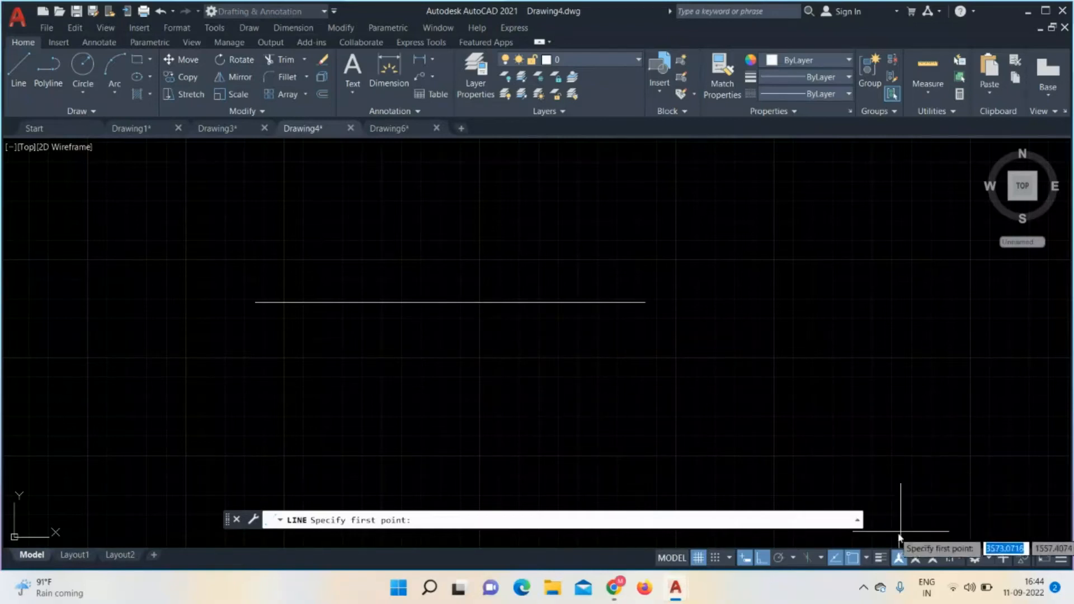
- Turn the Endpoint, Midpoint and Center object snaps back on
{"action": "left_click", "coordinate": [867, 558]}
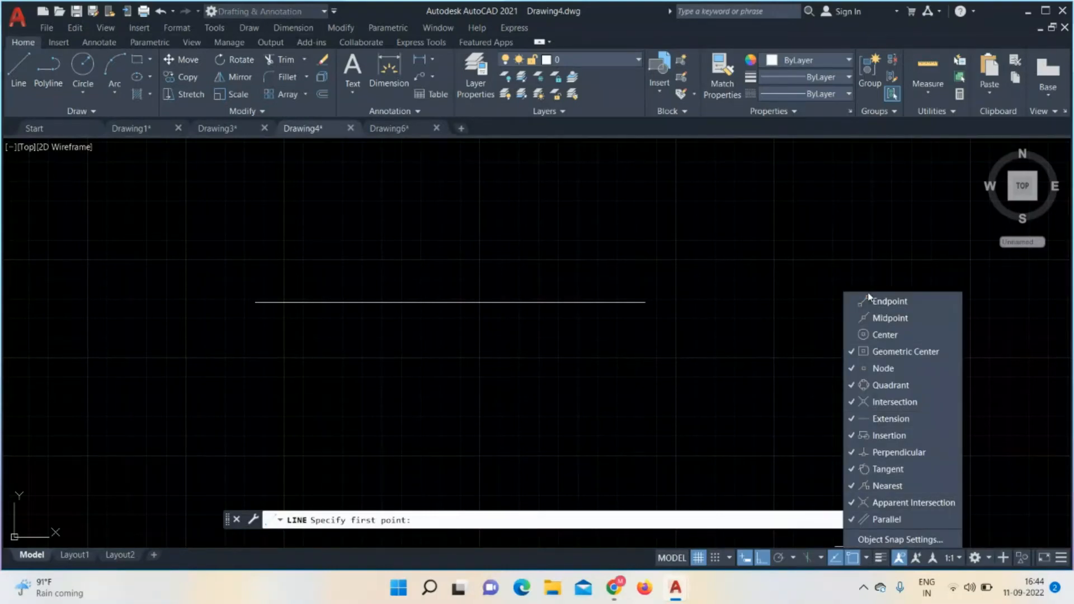
{"action": "left_click", "coordinate": [851, 319]}
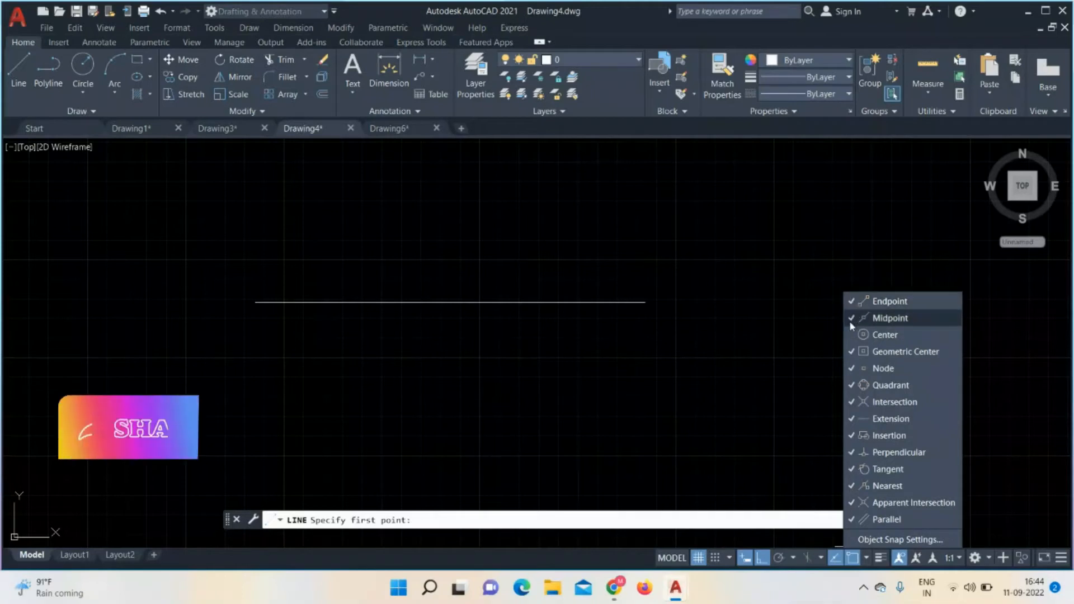
{"action": "left_click", "coordinate": [851, 334]}
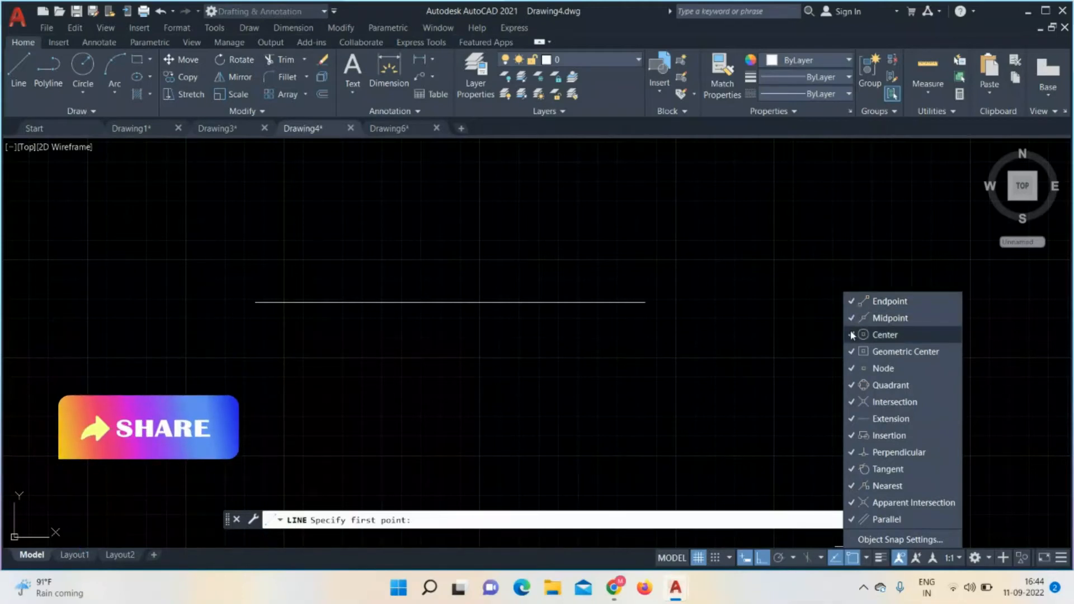
{"action": "left_click", "coordinate": [694, 398]}
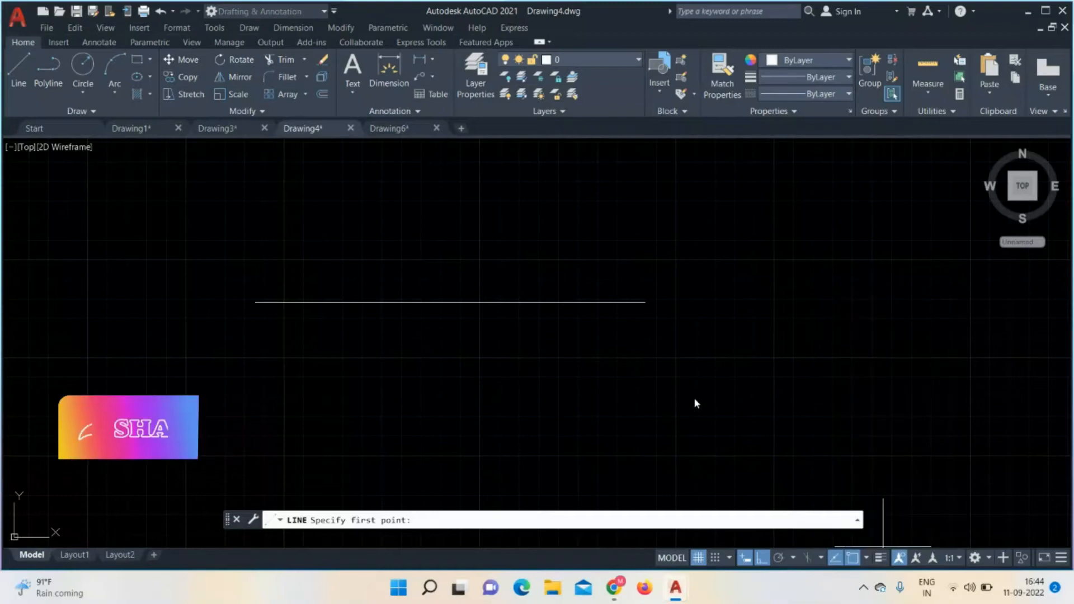
- Abandon the new line above the horizontal one, and delete the horizontal line
{"action": "left_click", "coordinate": [699, 217]}
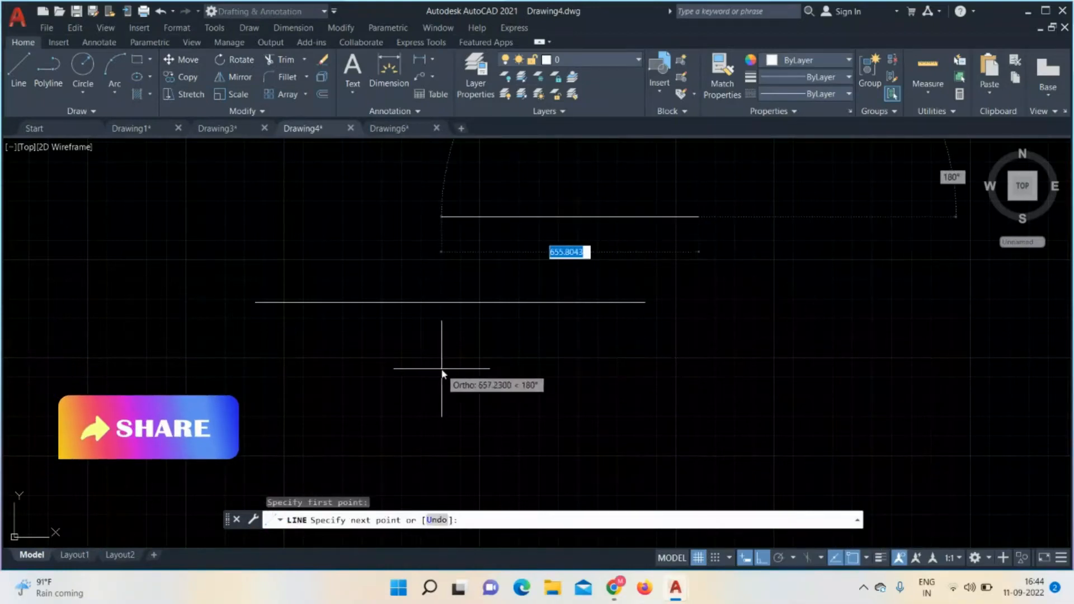
{"action": "key", "text": "Escape"}
{"action": "left_click", "coordinate": [696, 218]}
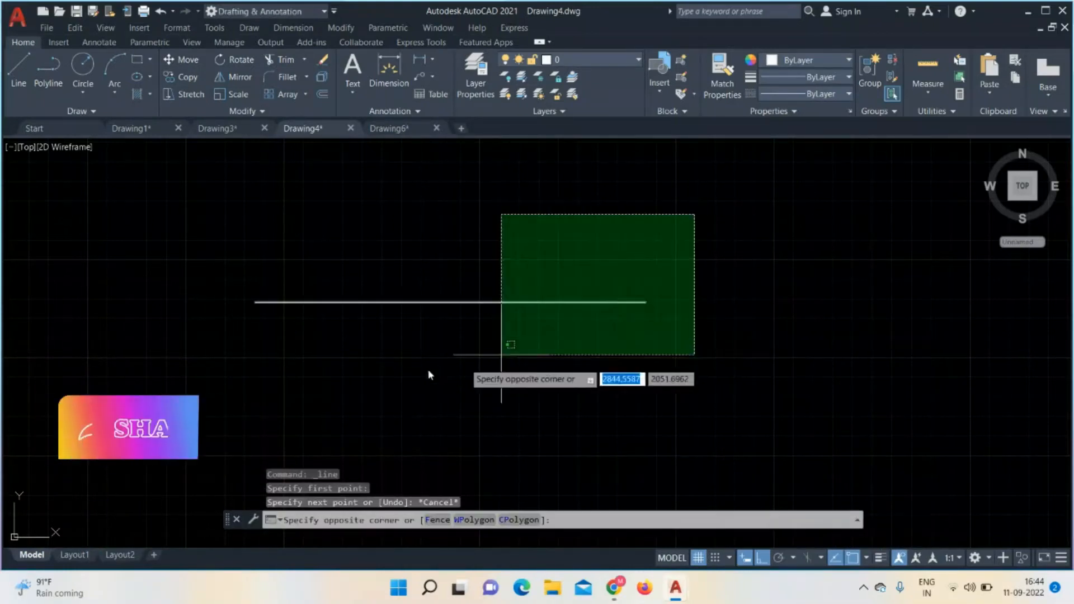
{"action": "left_click", "coordinate": [226, 400]}
{"action": "key", "text": "Delete"}
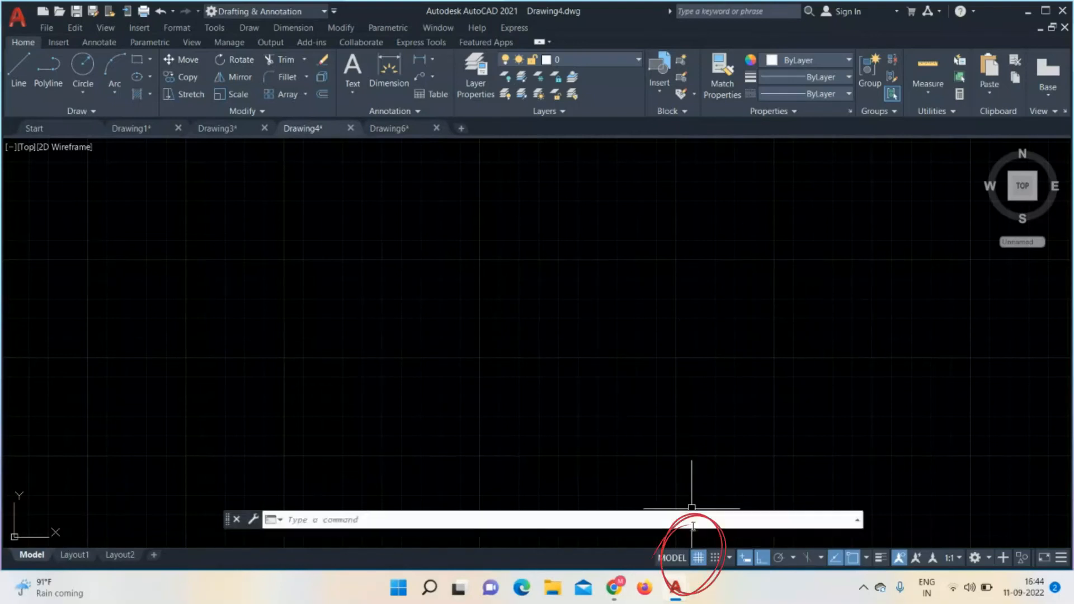
- Turn off the grid display in the drawing area
{"action": "left_click", "coordinate": [698, 558]}
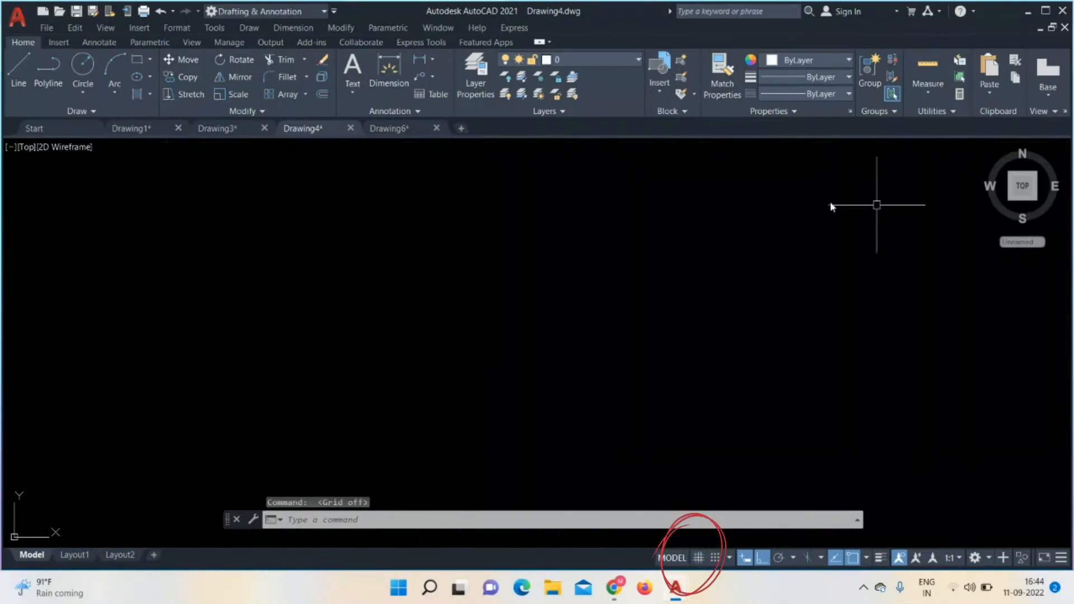